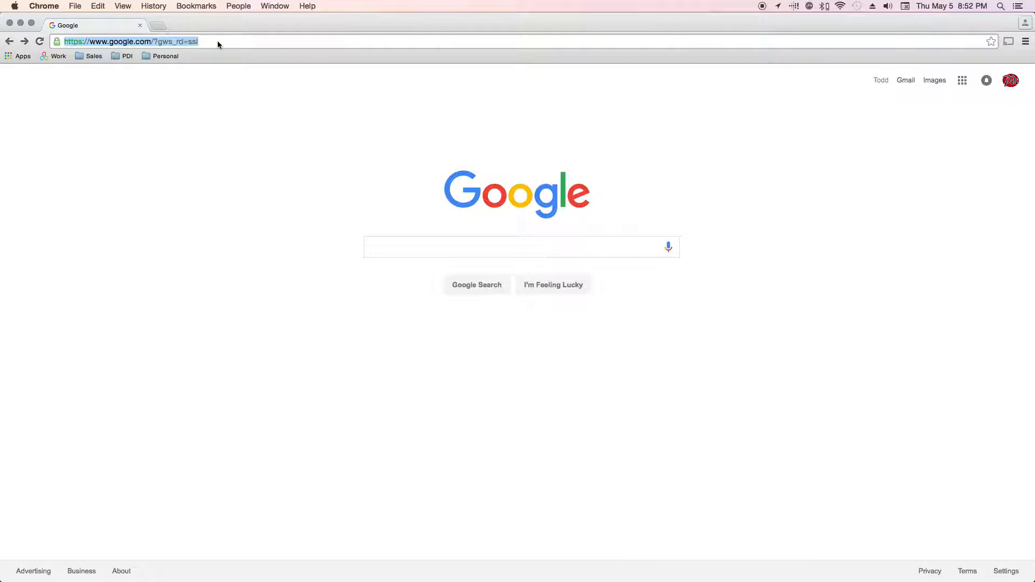
type("www.")
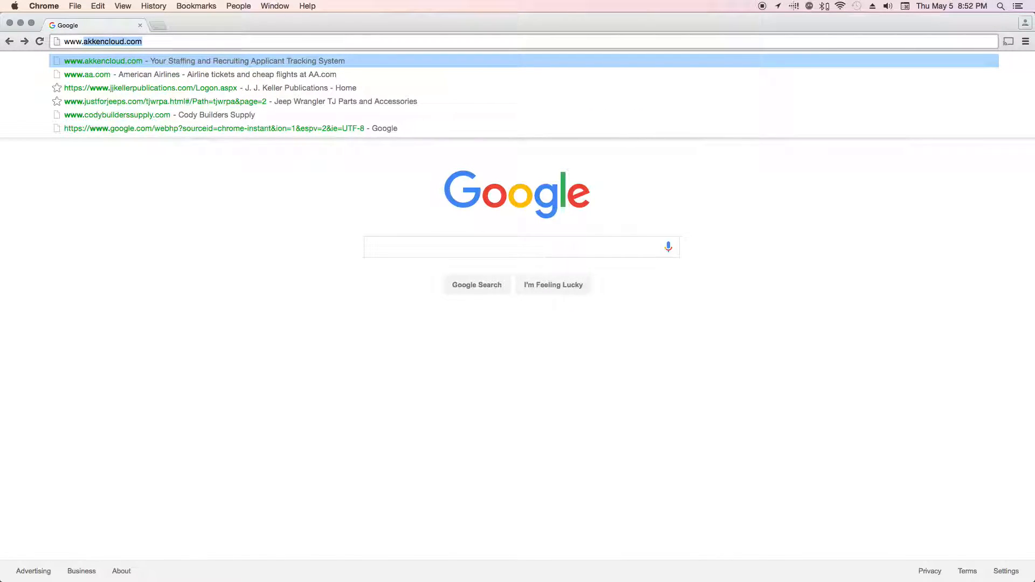
type("akken")
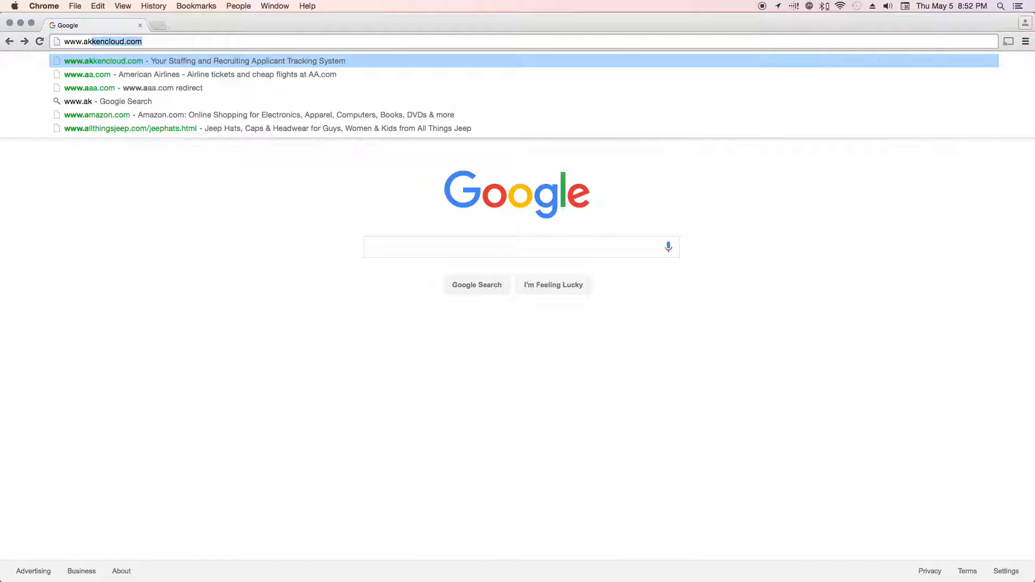
type("cloud")
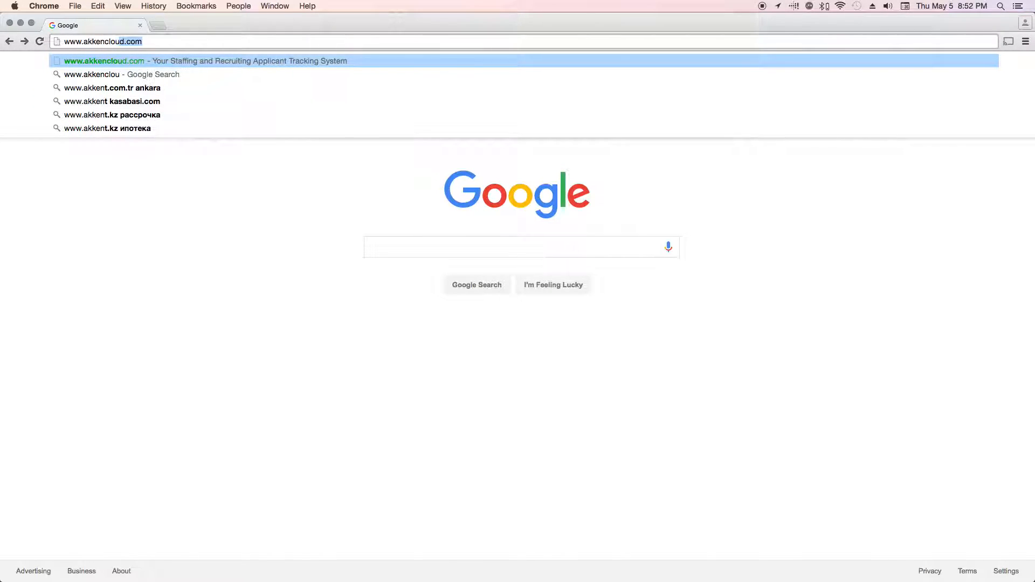
key("Return")
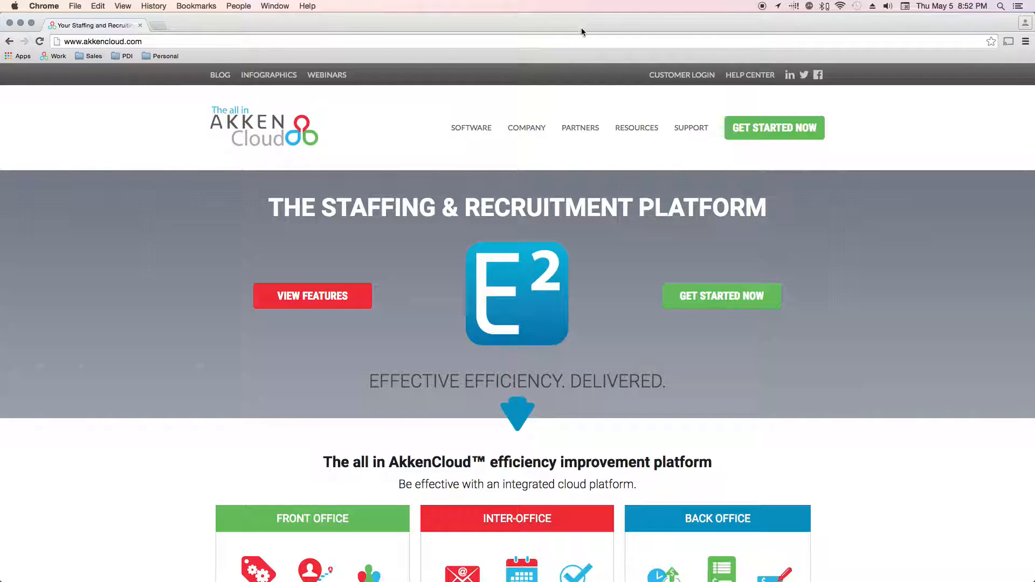
Log in through Customer Login with the company ID, username and account password
left_click(685, 76)
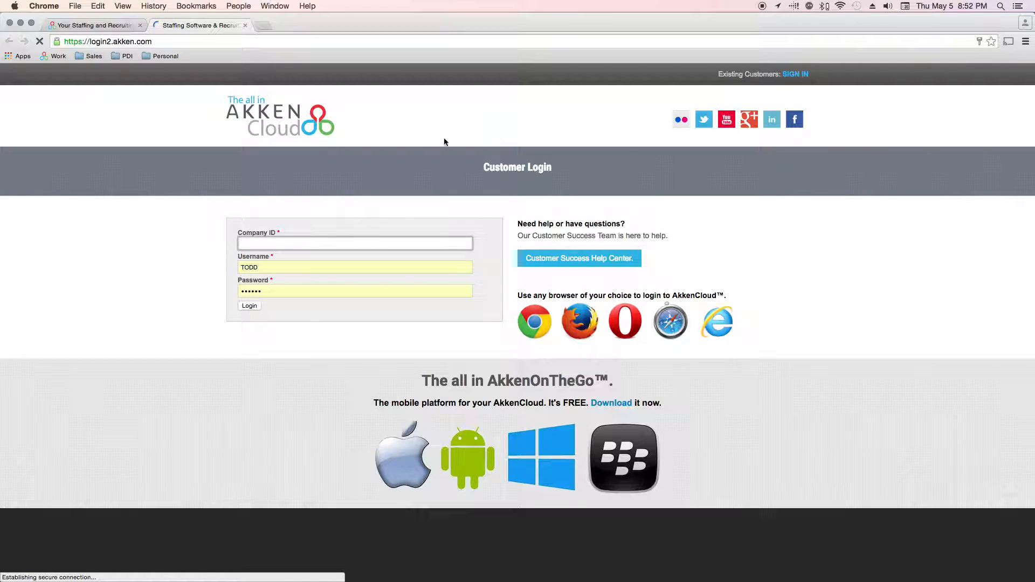
type("platinum")
key("Tab")
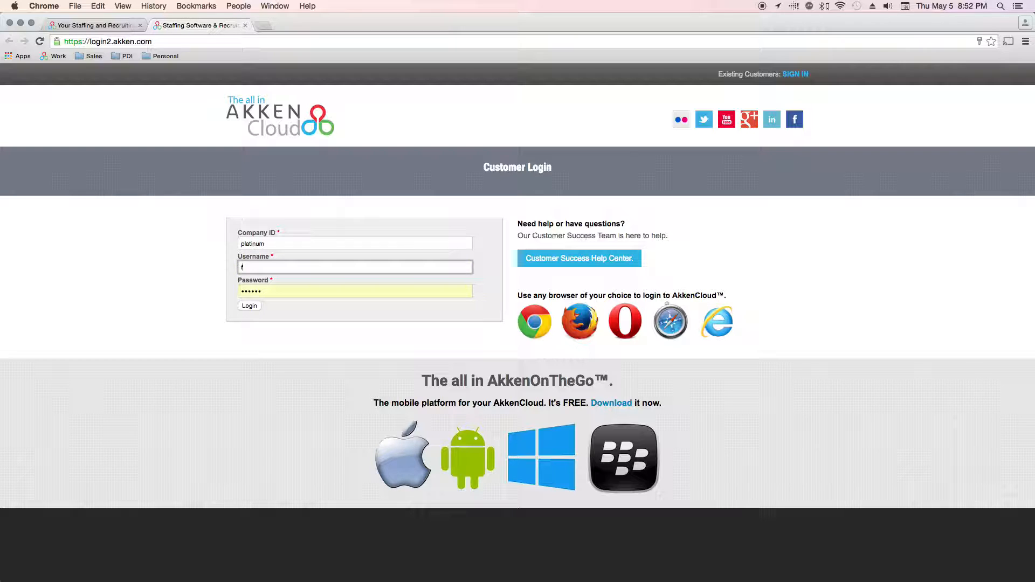
key("Tab")
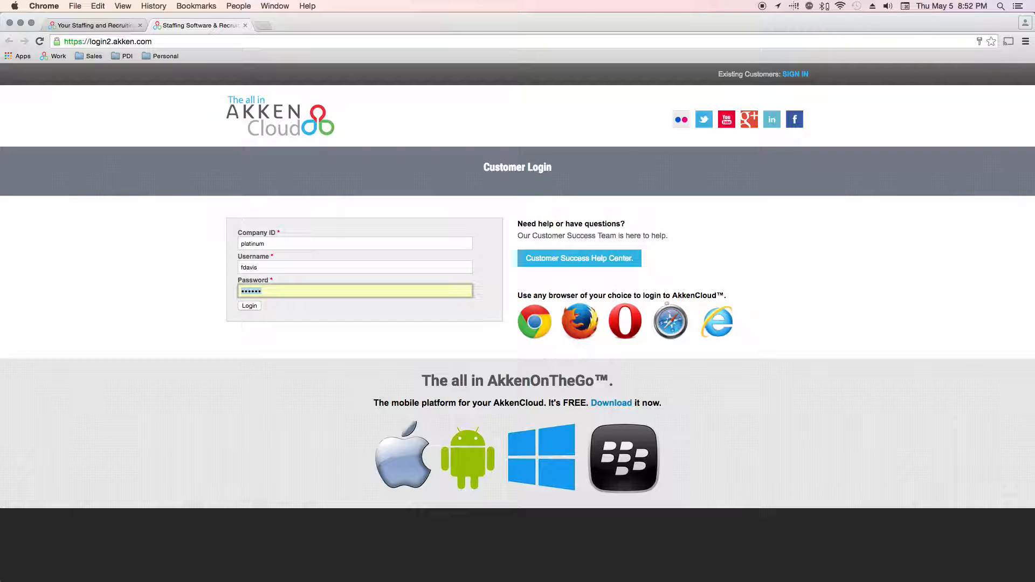
type("fd••••••")
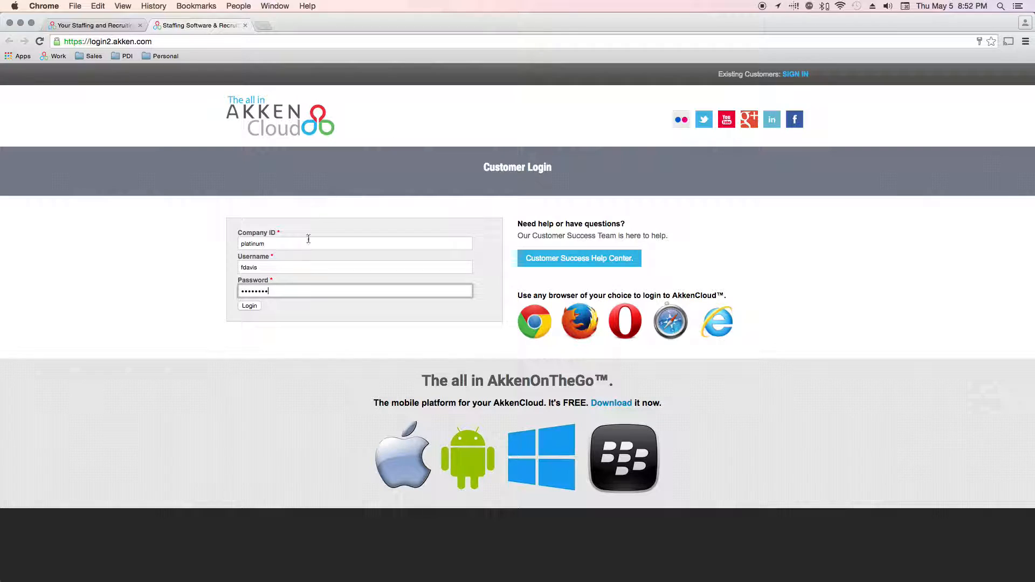
left_click(249, 307)
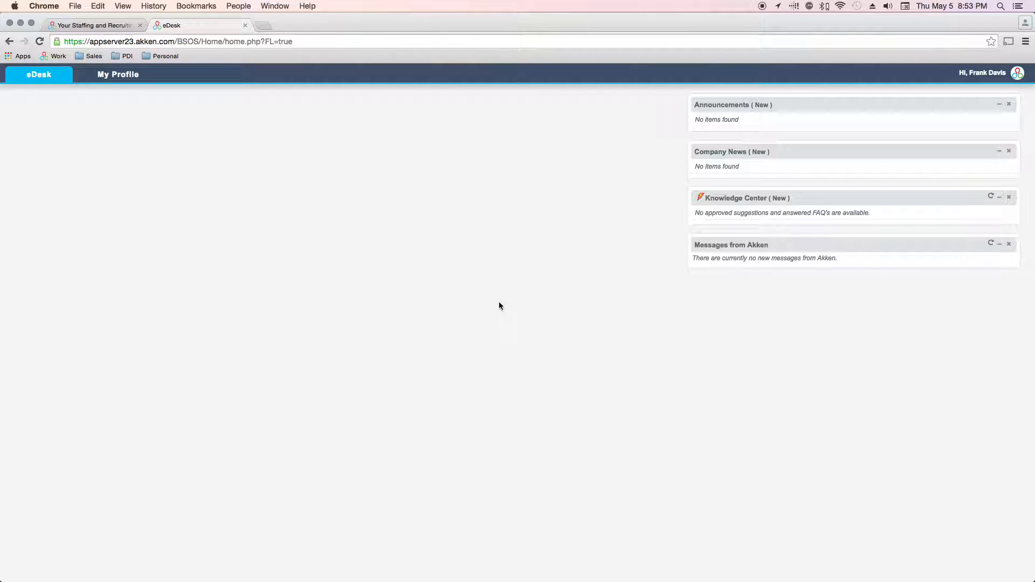
Bring up the user menu's My Profile options showing the Time Sheets item
left_click(984, 78)
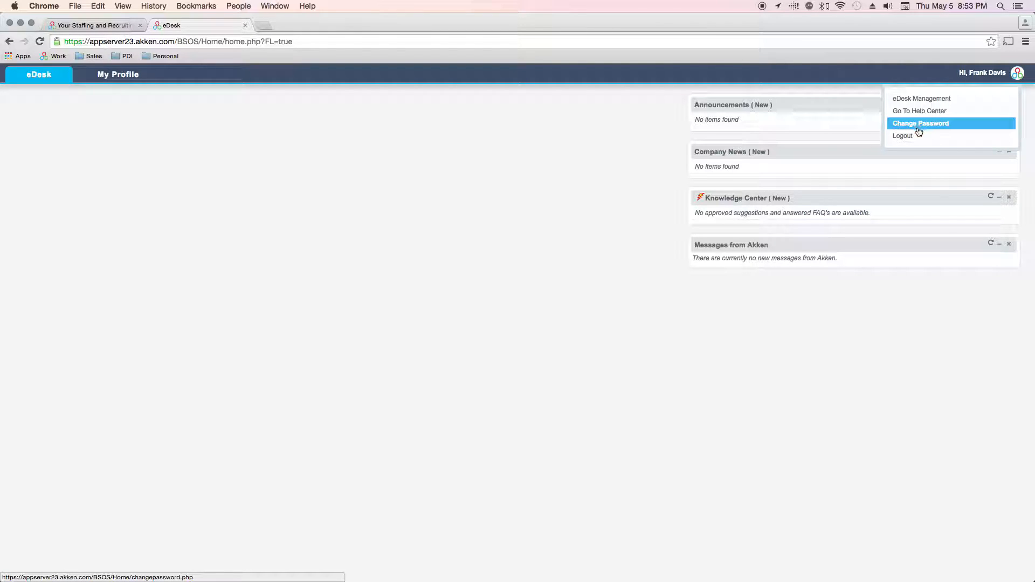
mouse_move(104, 81)
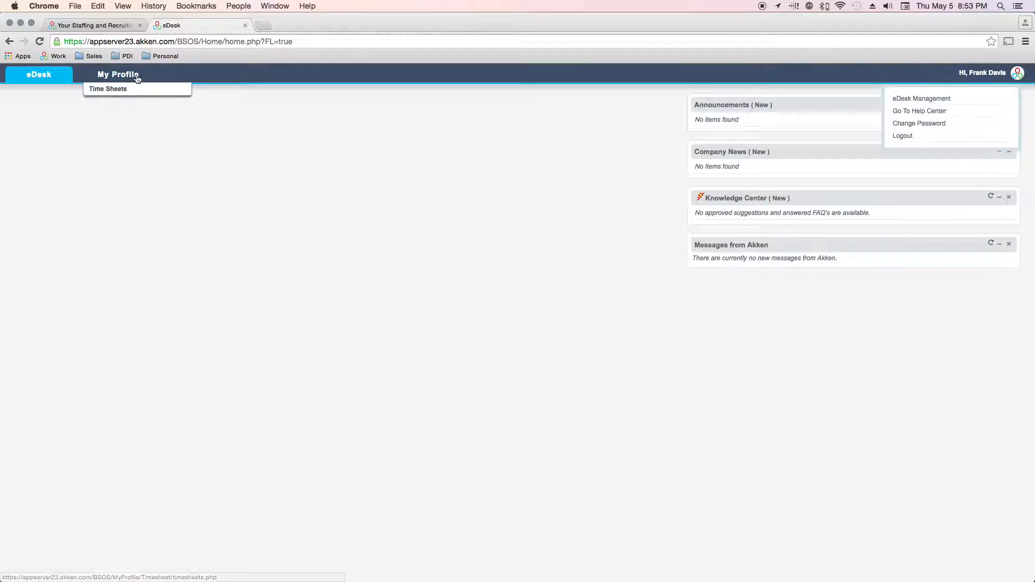
Start a new Time In & Time Out timesheet from Time Sheets, centring its window
left_click(100, 90)
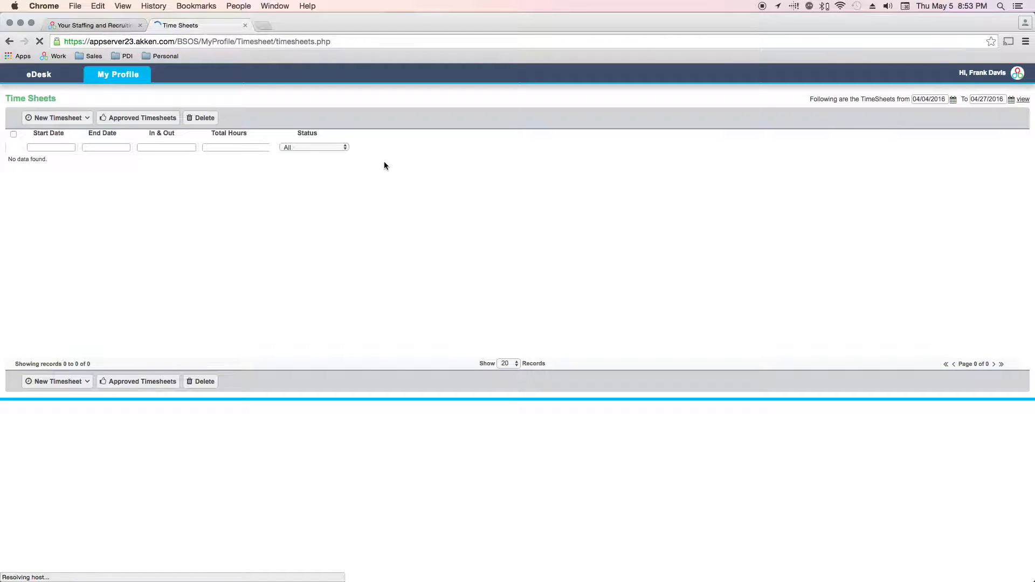
left_click(59, 118)
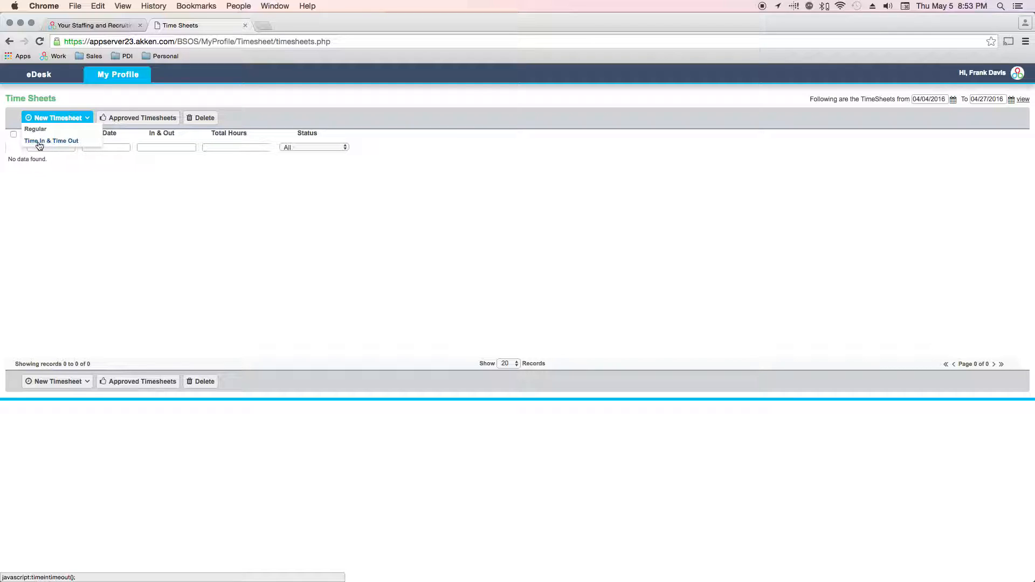
left_click(56, 142)
left_click_drag(550, 65, 336, 119)
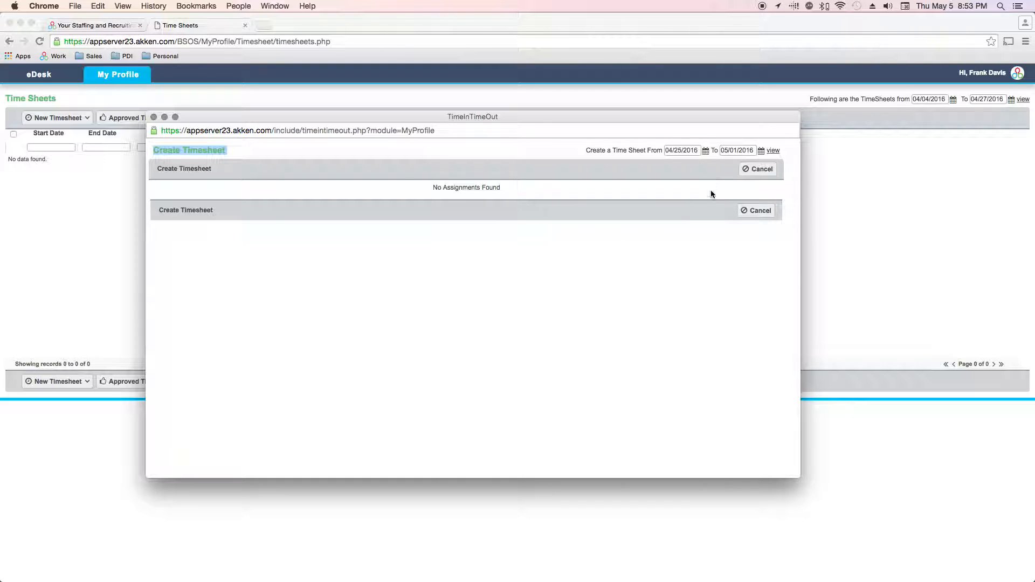
Set the timesheet period to 04/11/2016–04/17/2016 and load the daily assignment rows
left_click(705, 151)
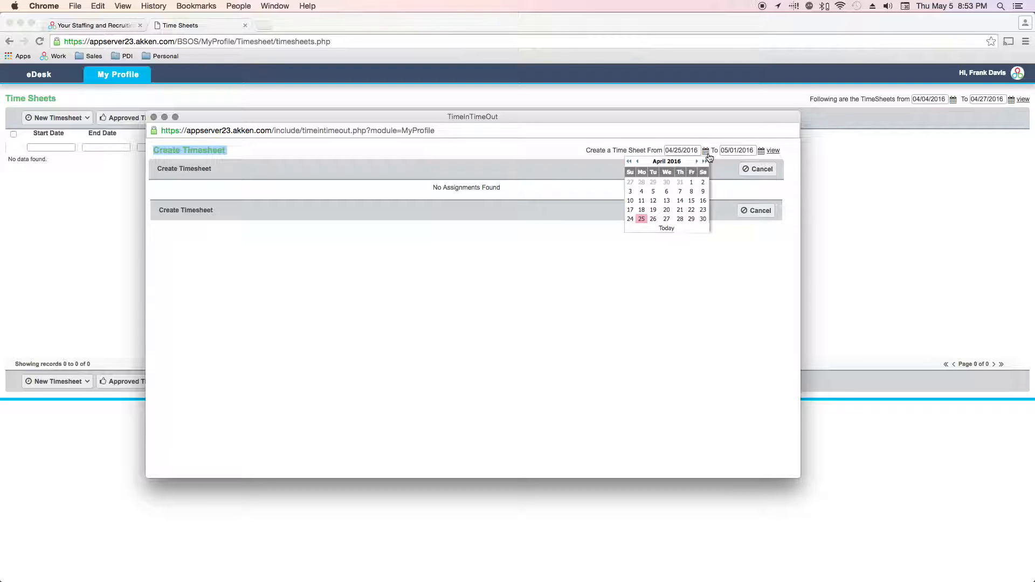
left_click(645, 200)
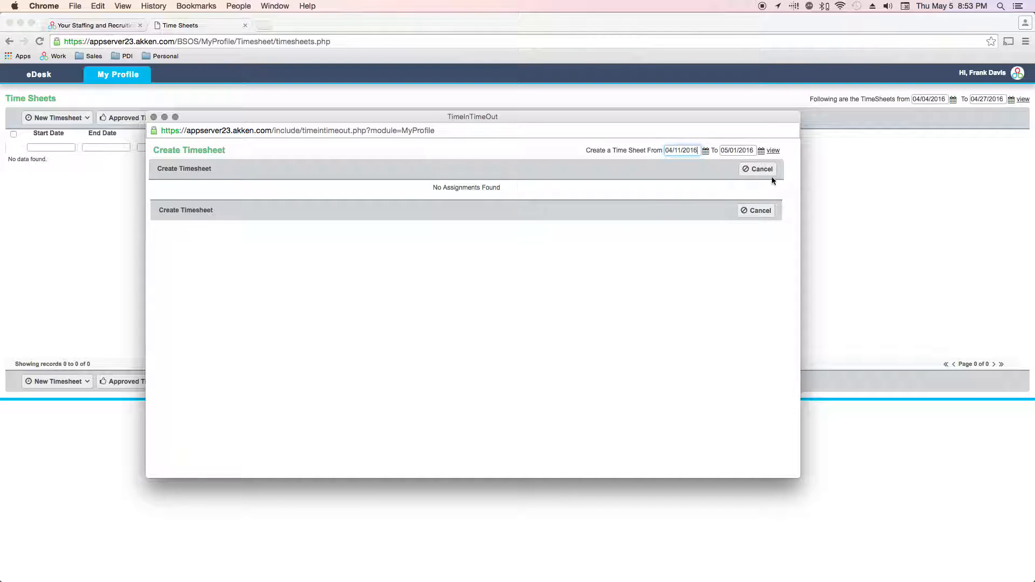
left_click(763, 153)
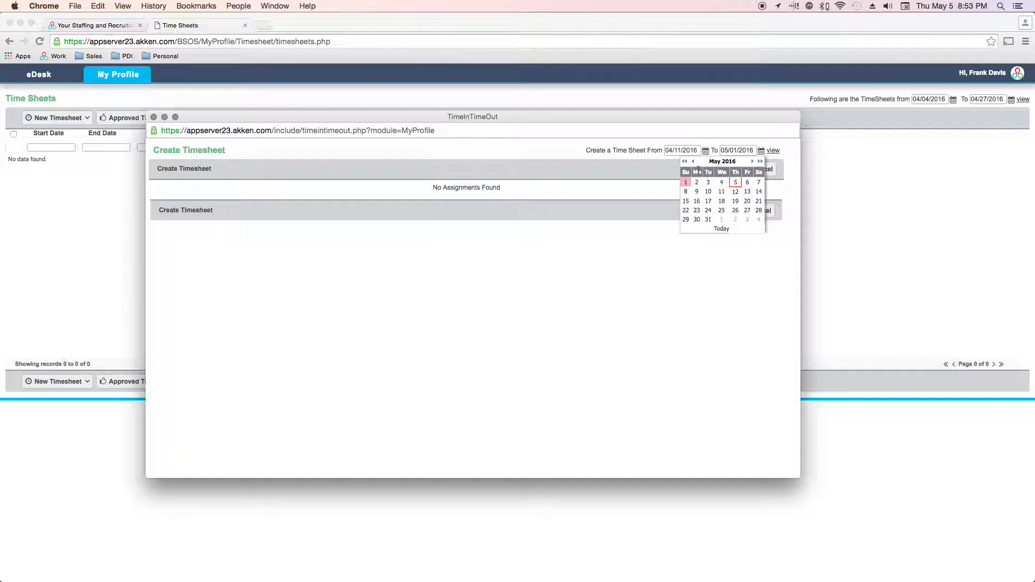
left_click(685, 210)
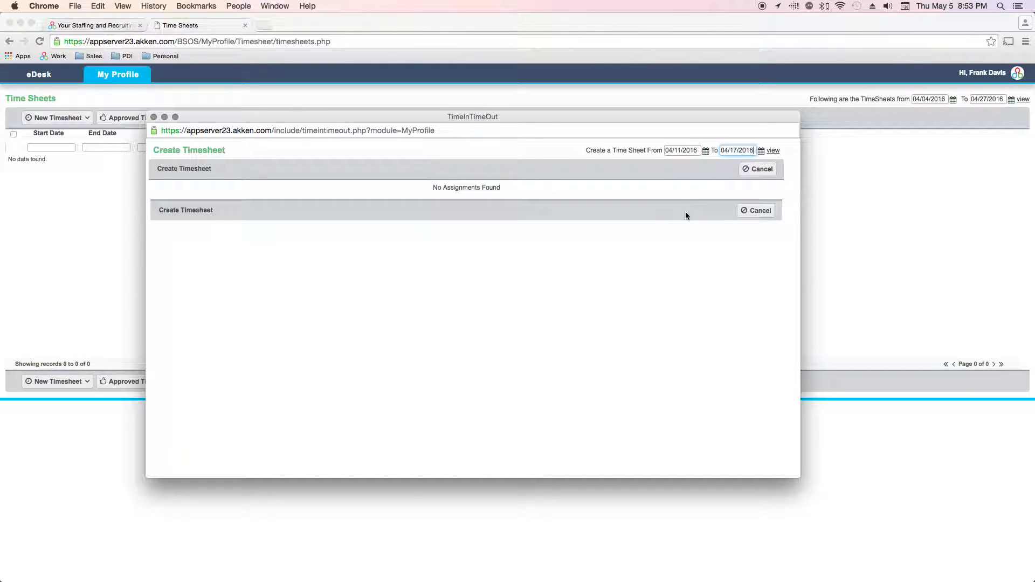
left_click(772, 155)
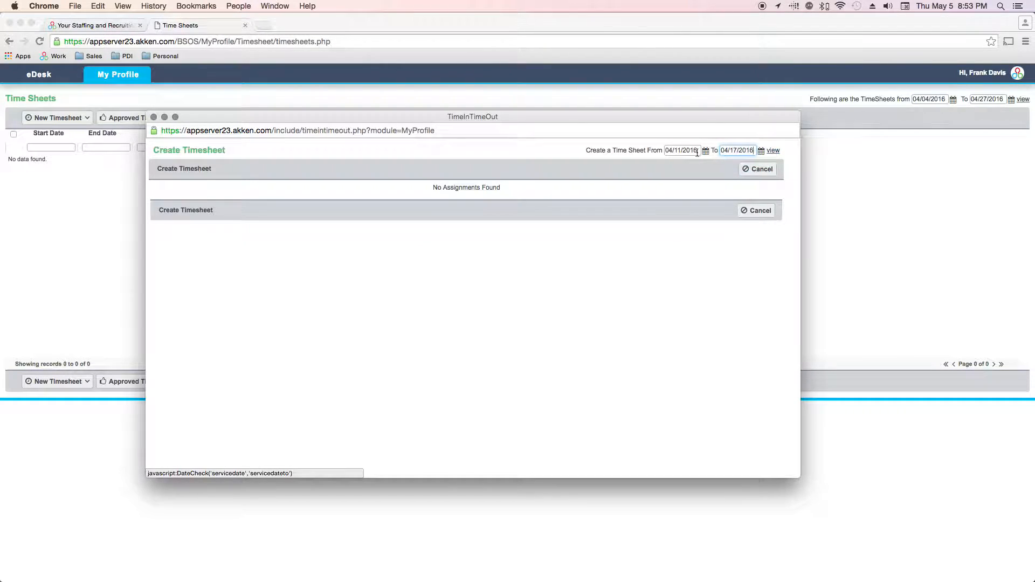
left_click(773, 150)
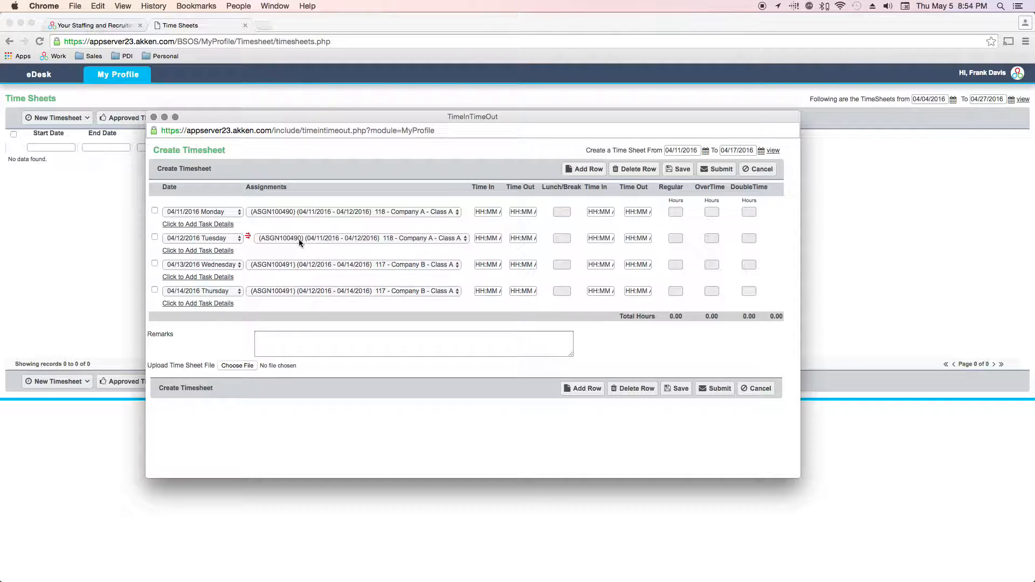
left_click(466, 237)
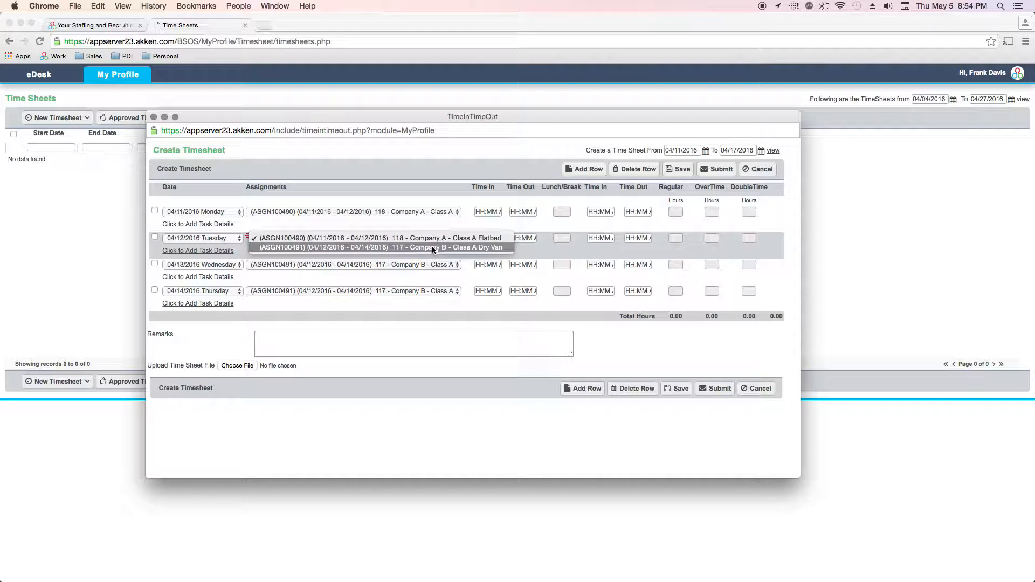
left_click(395, 226)
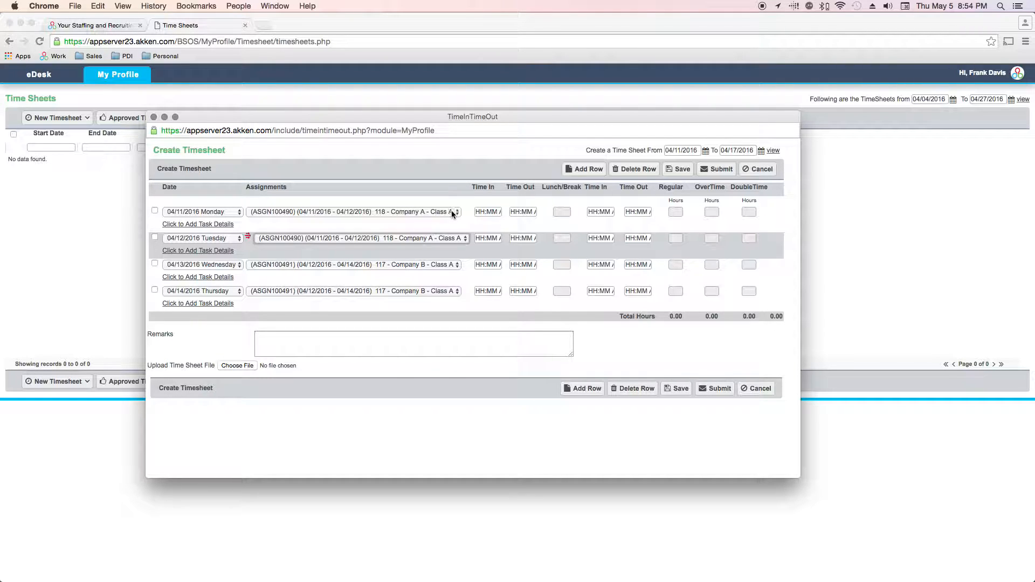
Enter 07:00 AM to 12:00 PM as the 04/11 morning times
left_click(487, 212)
type("0700")
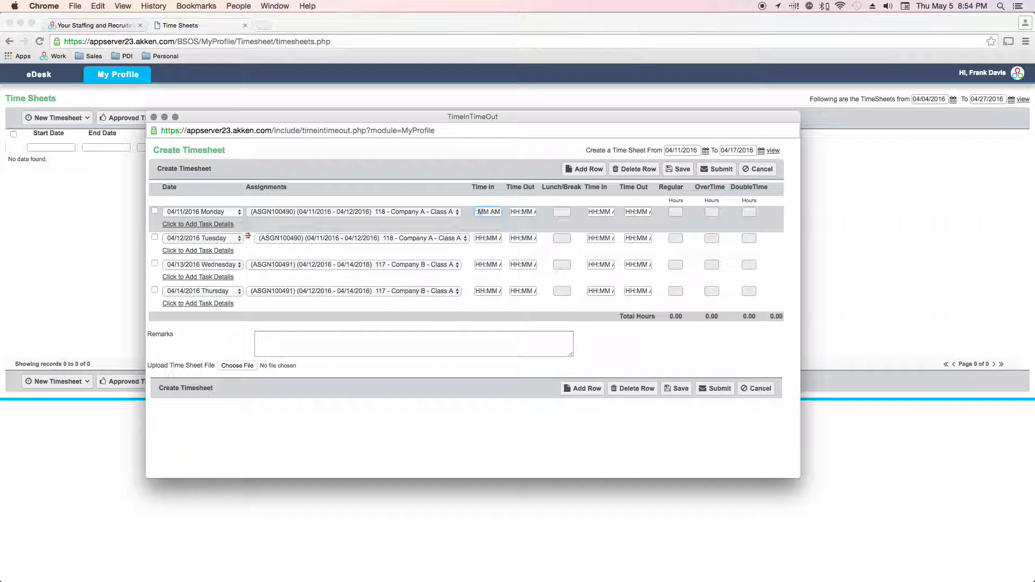
left_click(526, 212)
type("1200")
Enter the 04/11 afternoon as 12:30 PM to 04:30 PM, dismissing the time-order warning
key("Tab")
type("123")
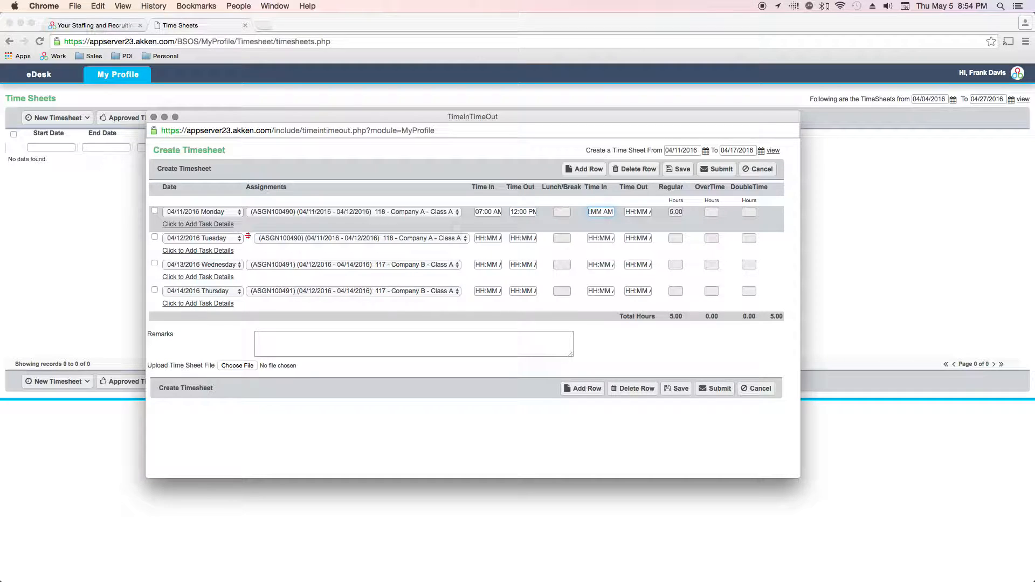
type("0")
key("Tab")
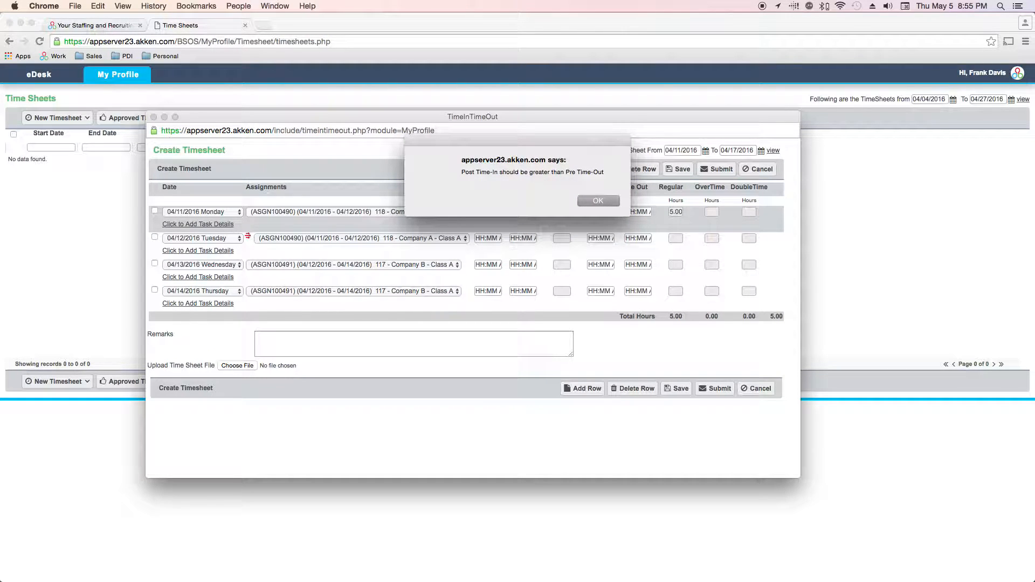
left_click_drag(532, 143, 360, 177)
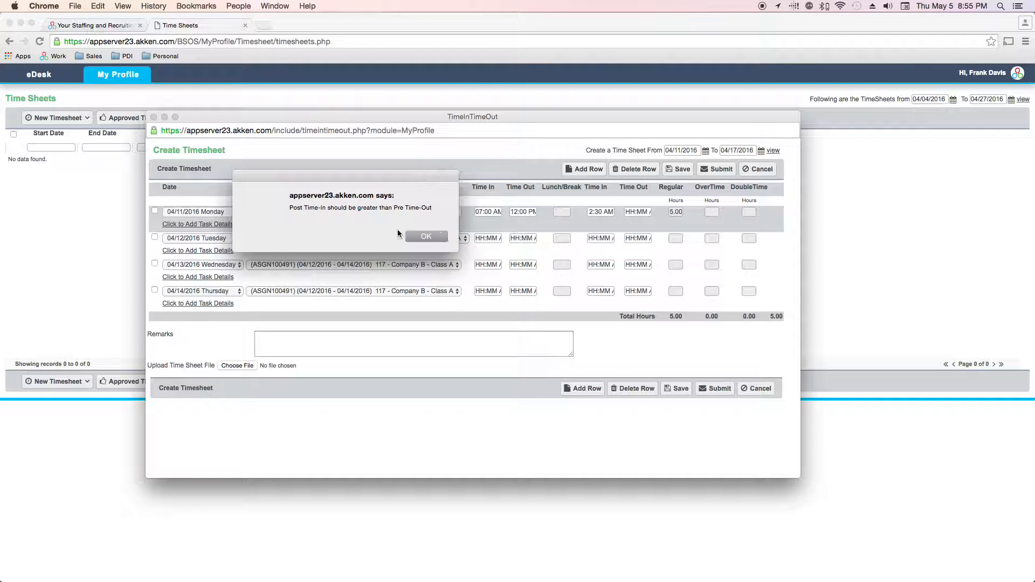
left_click(442, 238)
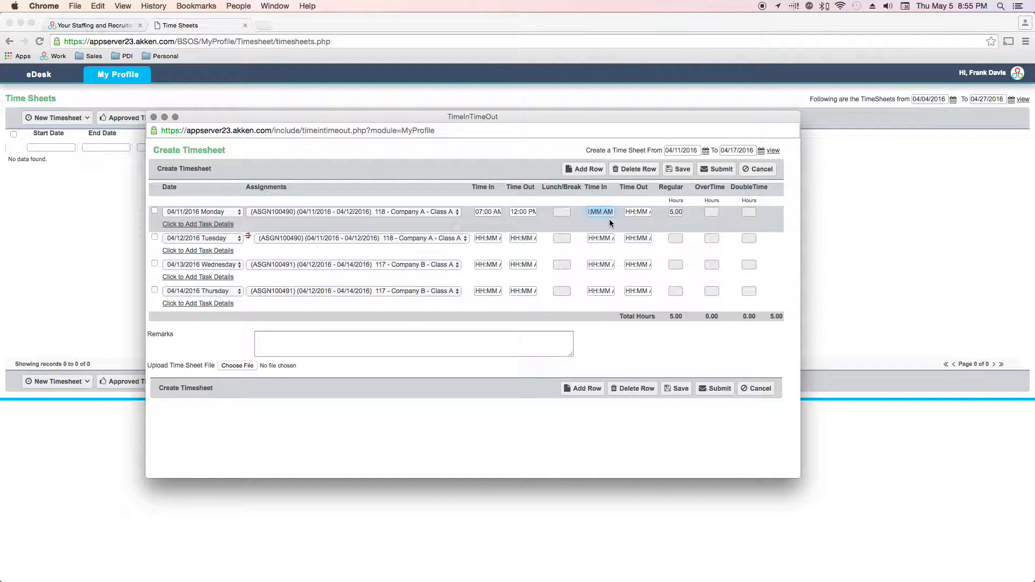
type("0230")
key("Tab")
type("0430p")
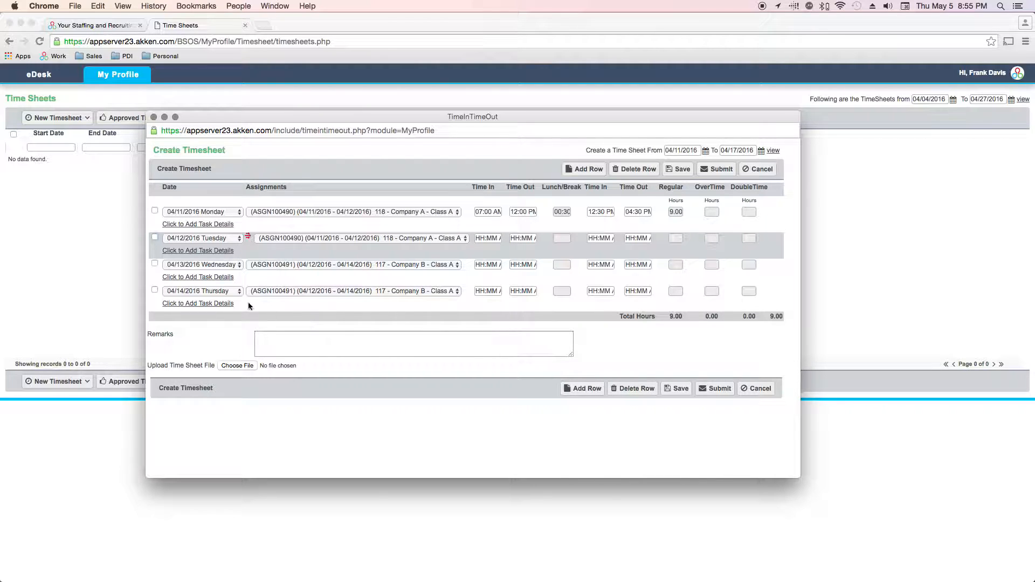
Fill the 04/12 row with 07:00 AM–12:00 PM and 12:30 PM–04:30 PM
left_click(487, 239)
type("07:00 AM")
key("Tab")
type("1200p")
key("Tab")
type("1230p")
key("Tab")
type("0430")
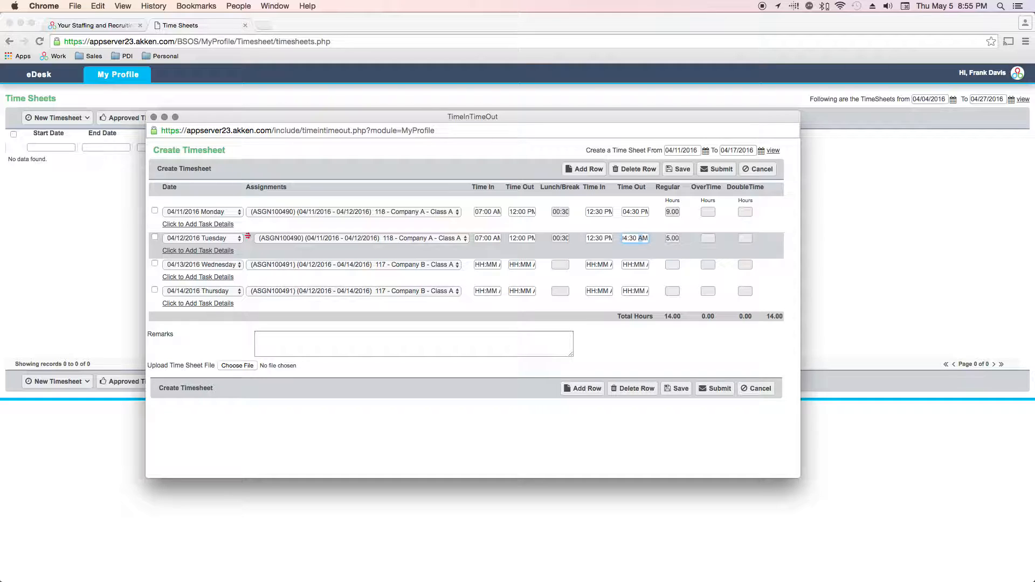
type("p")
key("Tab")
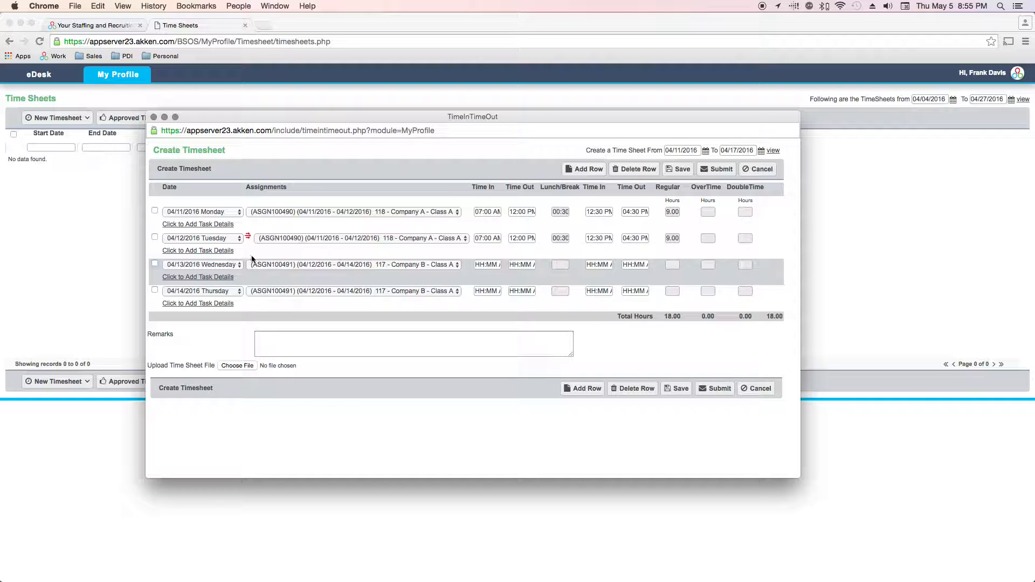
Add the task detail 'Notes will go to Company A only' under the Monday 04/11 row
left_click(191, 224)
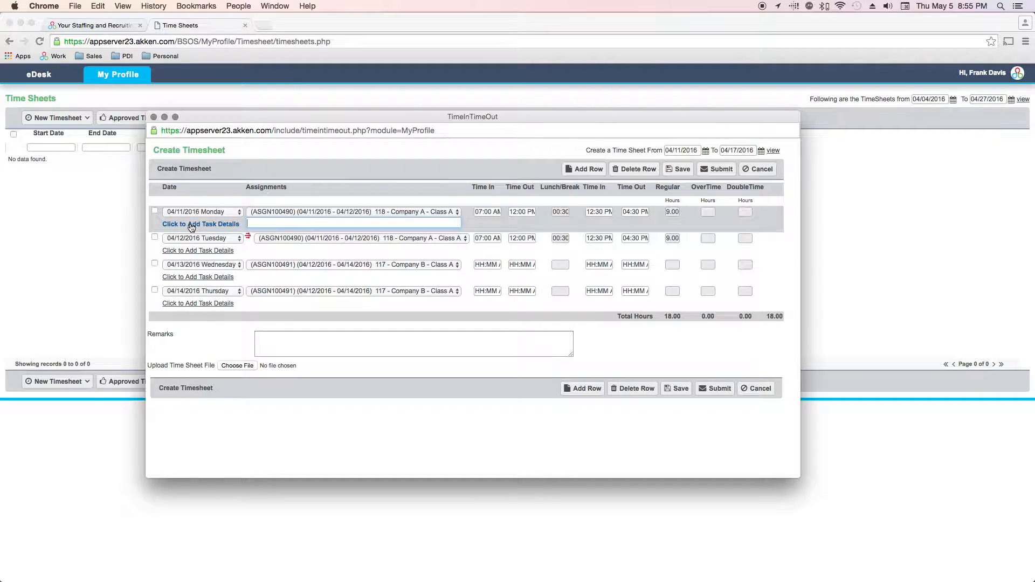
type("Notes will go to Compna")
key("BackSpace")
key("BackSpace")
type("ny A only")
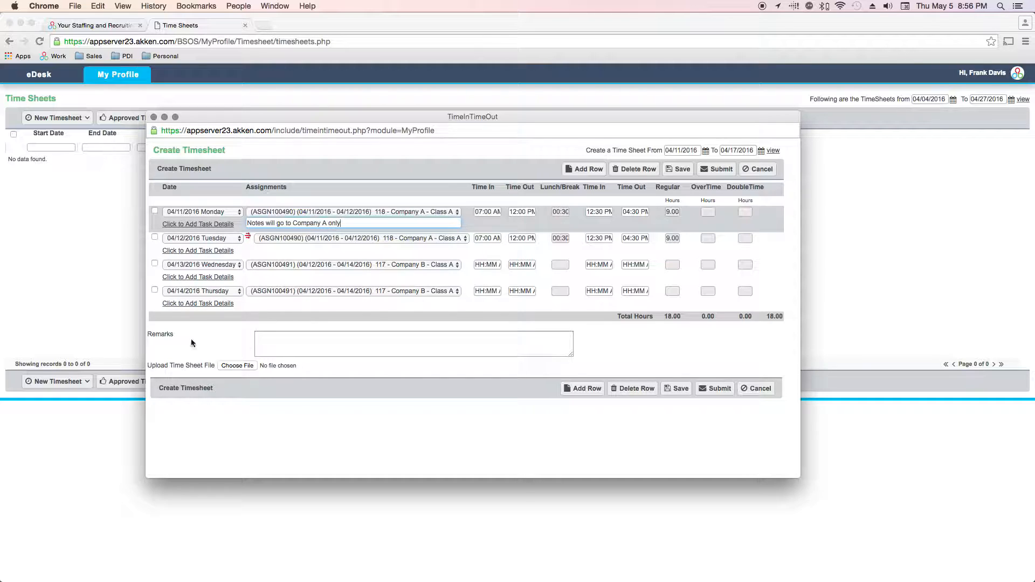
left_click_drag(171, 334, 153, 335)
Write 'Notes go to both companies' in the timesheet's Remarks box
left_click(347, 338)
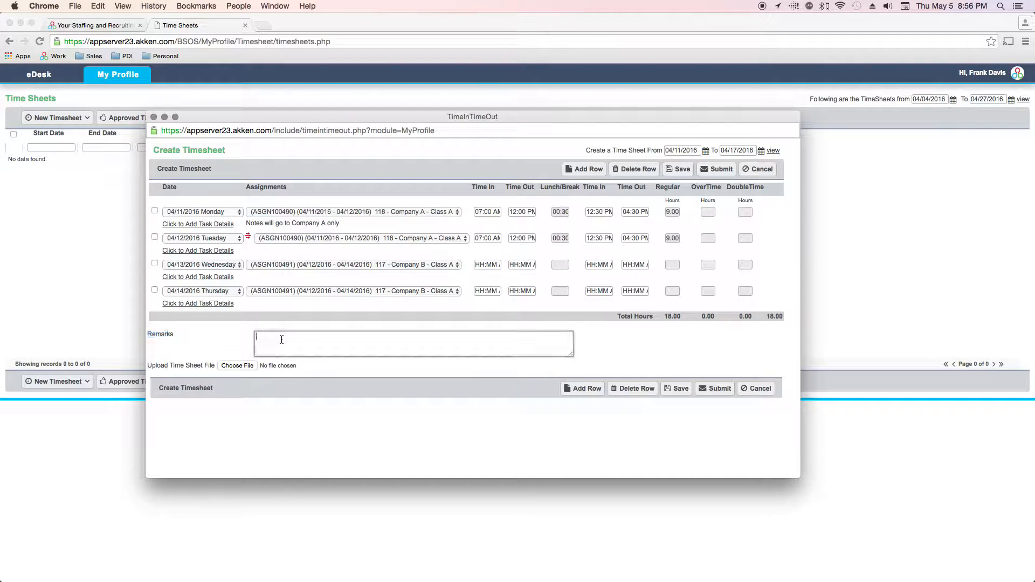
type("Notes go to both companies")
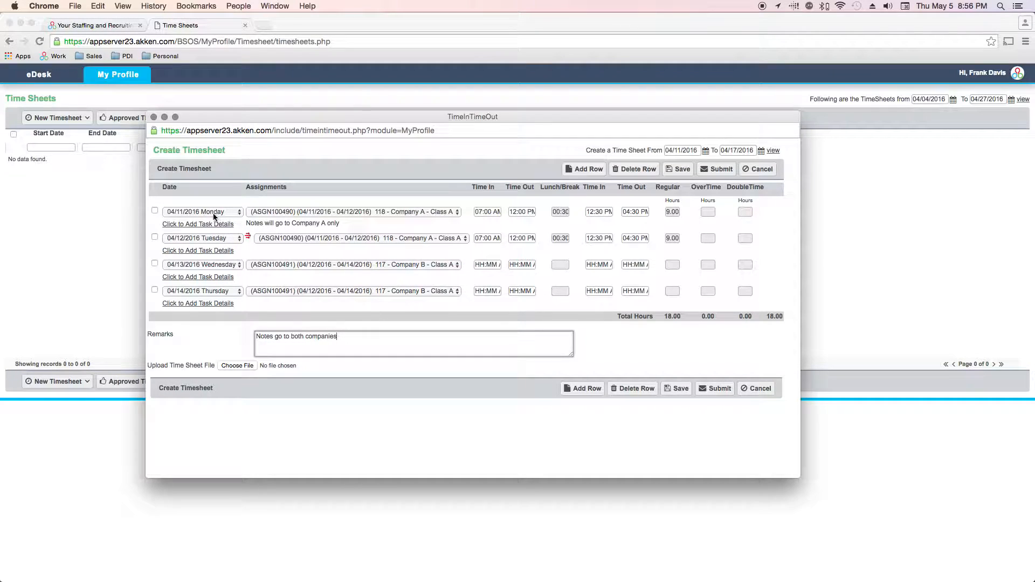
Submit the 18.00-hour 04/11–04/12 timesheet to accounts
left_click(717, 389)
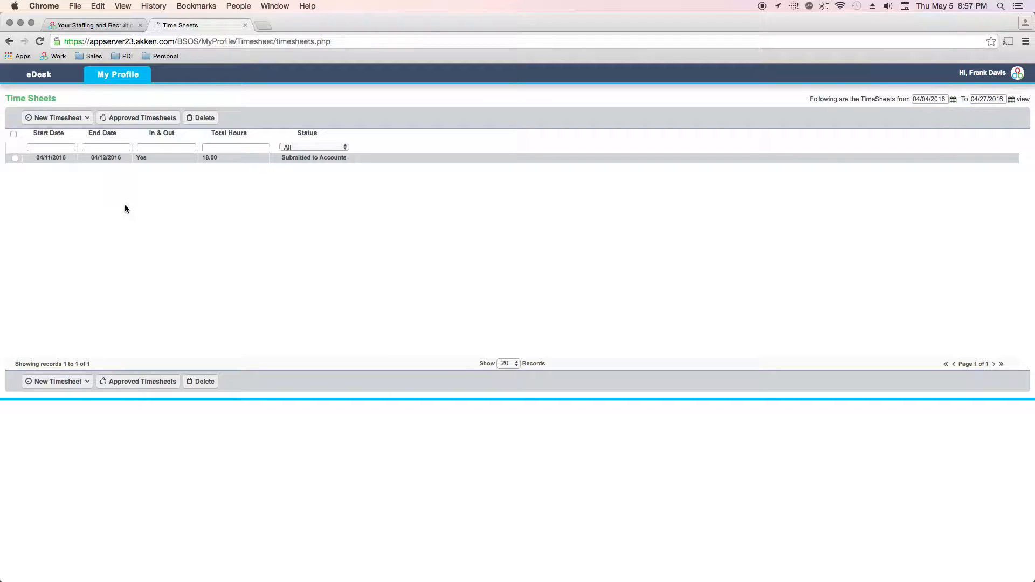
mouse_move(32, 122)
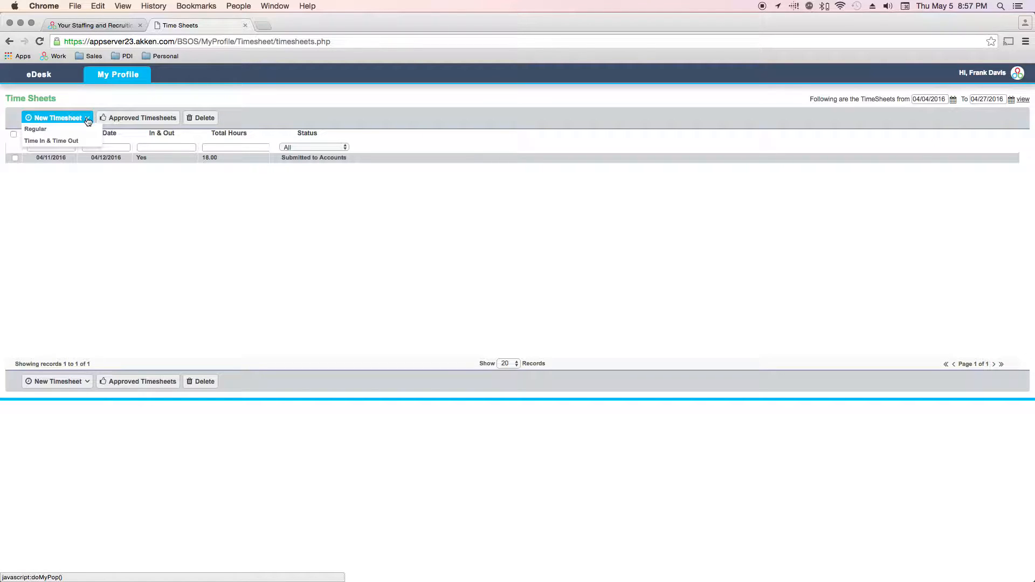
Create a Time In & Time Out timesheet dated 04/11/2016 to 04/17/2016 and load its daily rows
left_click(44, 141)
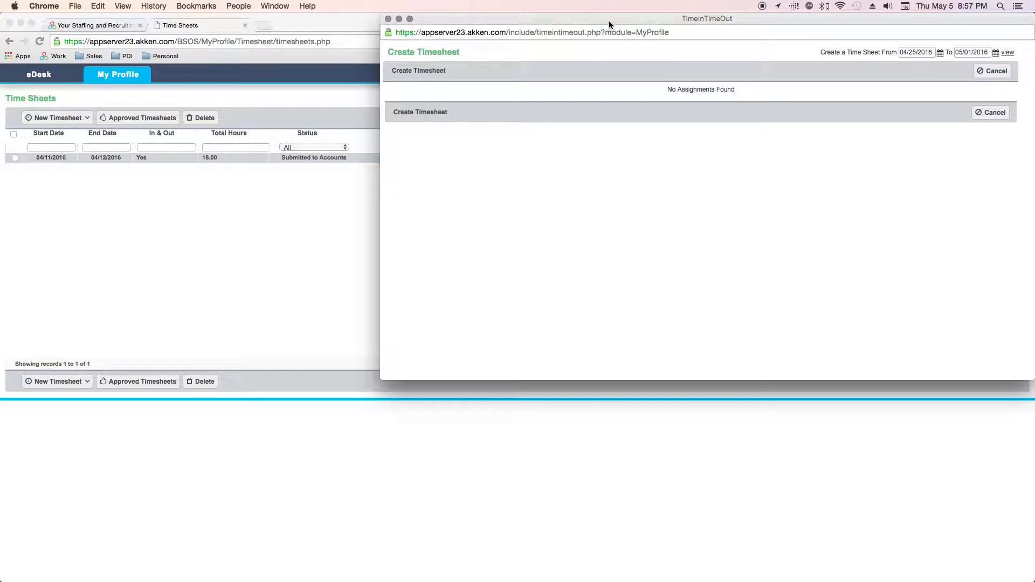
left_click_drag(609, 20, 374, 108)
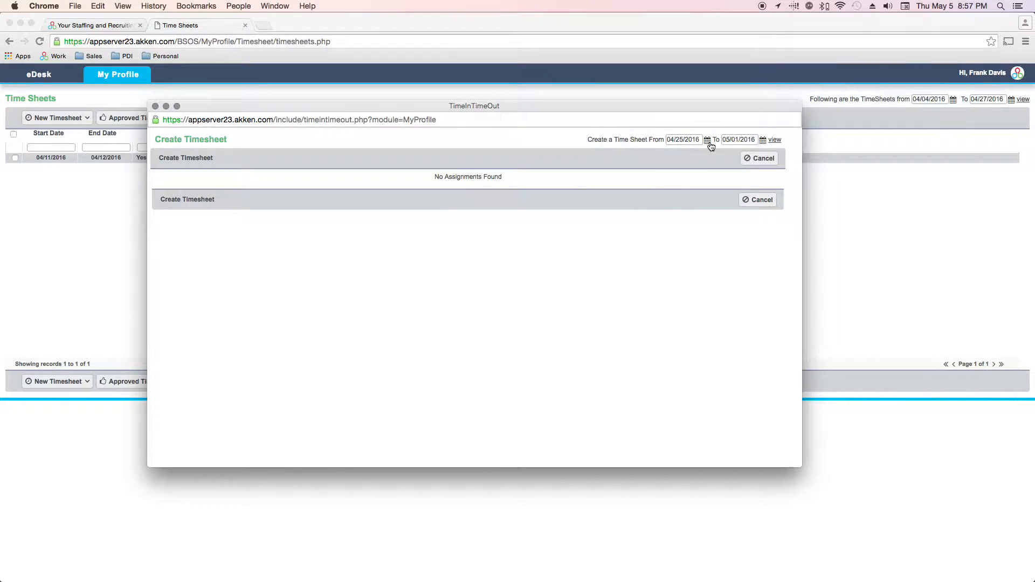
left_click(706, 142)
left_click(646, 195)
left_click(762, 141)
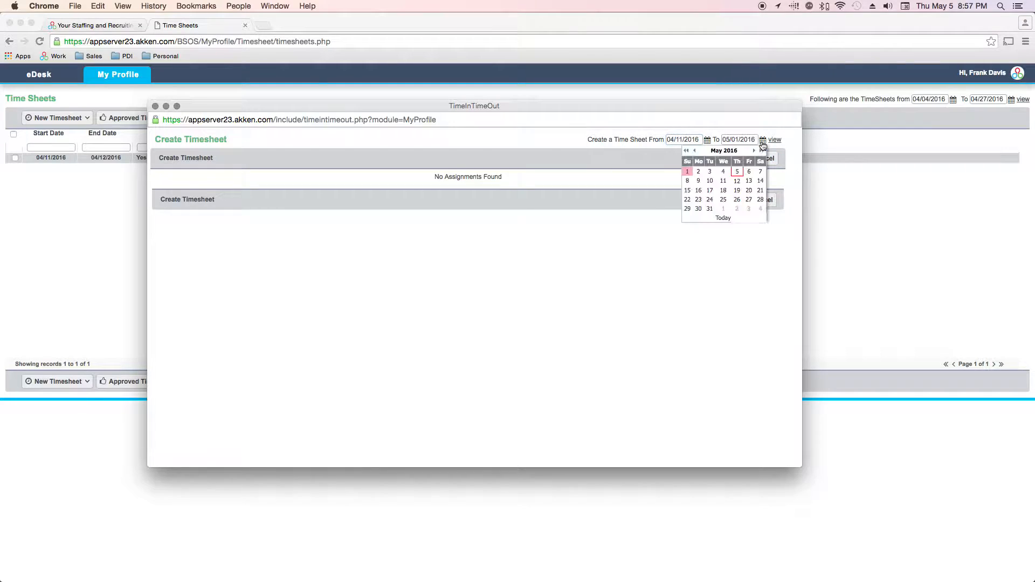
left_click(695, 151)
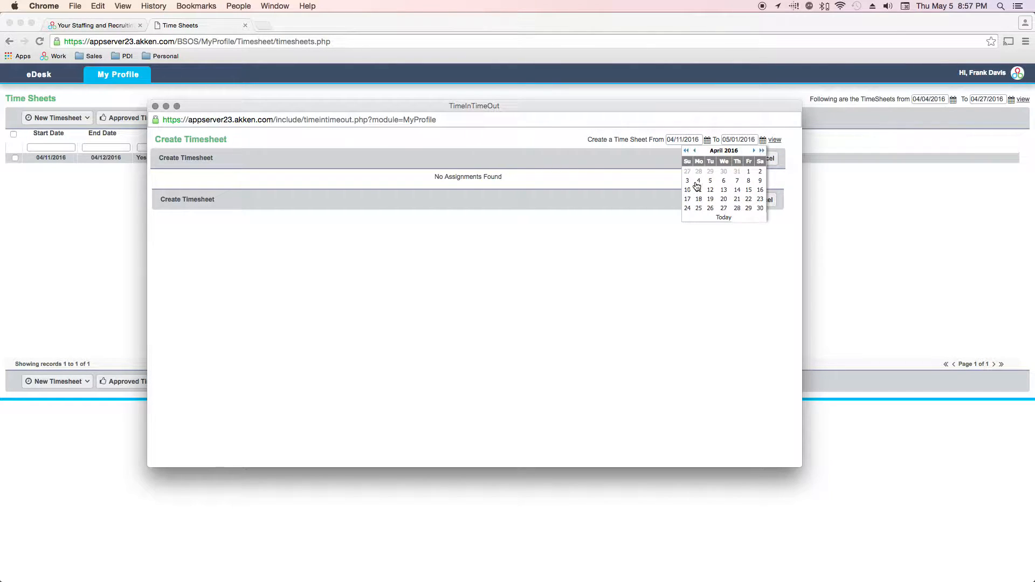
left_click(688, 190)
left_click(774, 141)
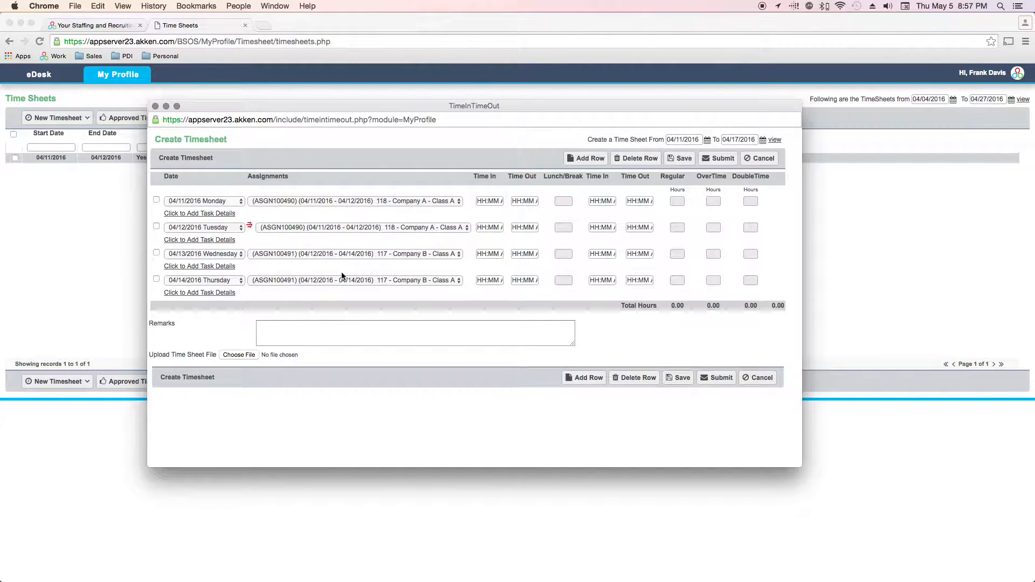
Enter 08:00 AM to 04:00 PM for Wednesday 04/13/2016 and save the timesheet
left_click(484, 254)
type("0800")
key("Tab")
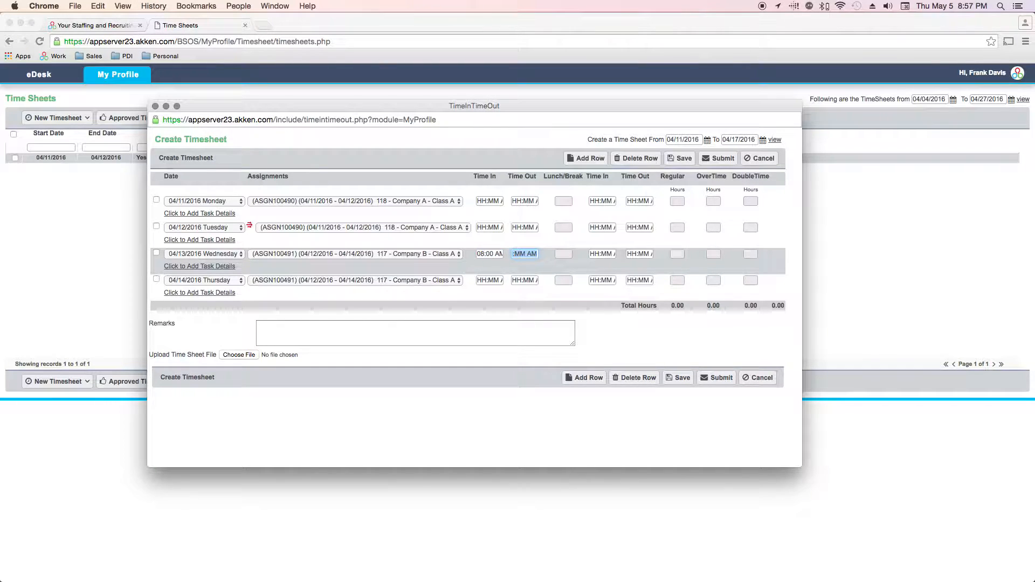
type("0400p")
key("Tab")
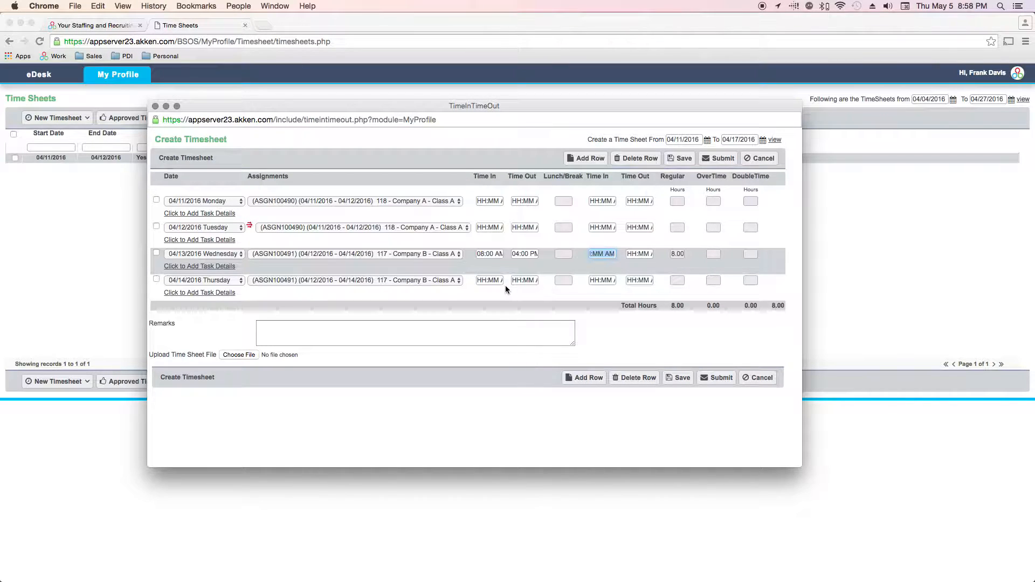
left_click(488, 281)
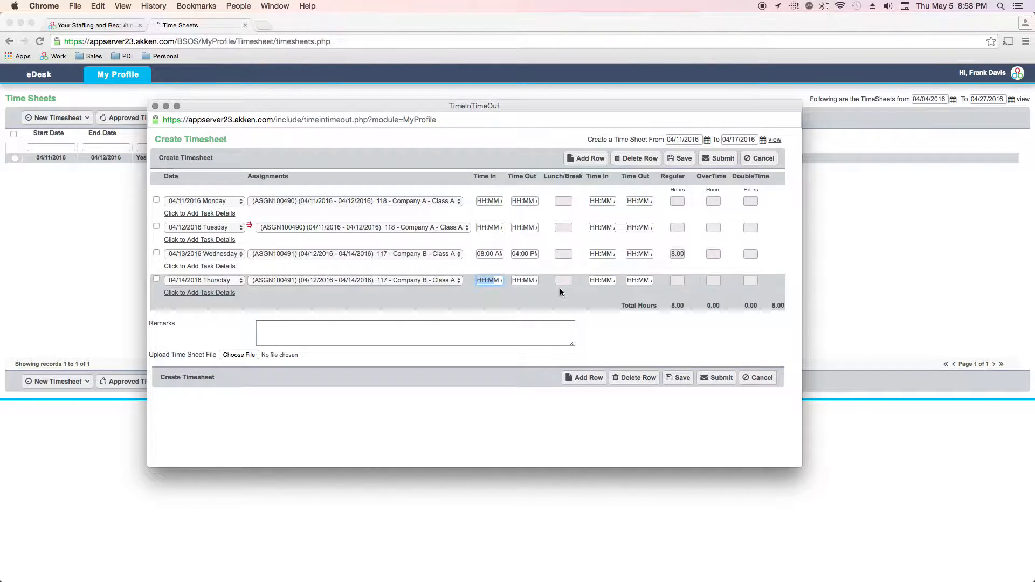
left_click(680, 380)
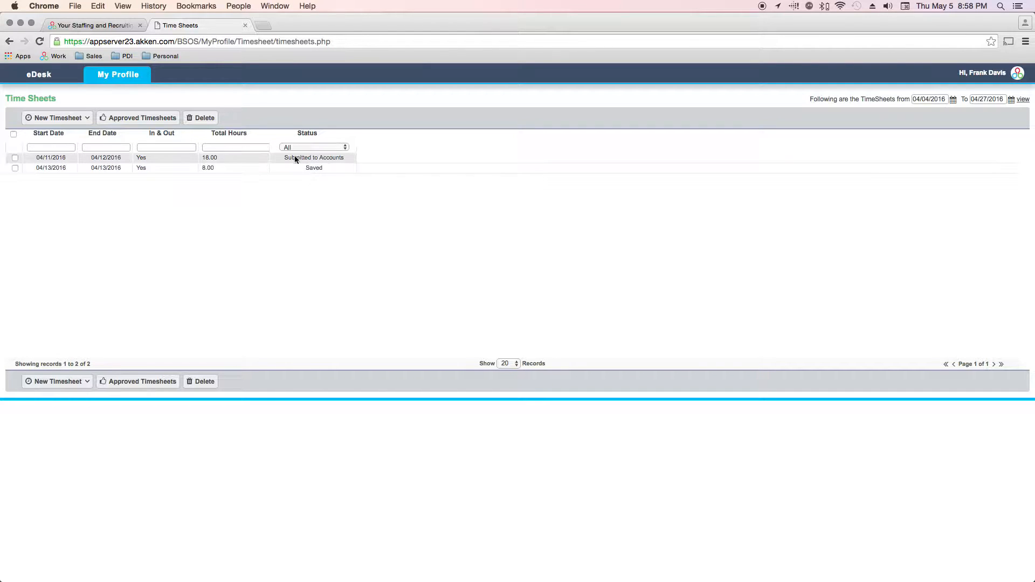
Open the Saved 04/13/2016 timesheet from the list and switch it to edit mode
left_click(60, 168)
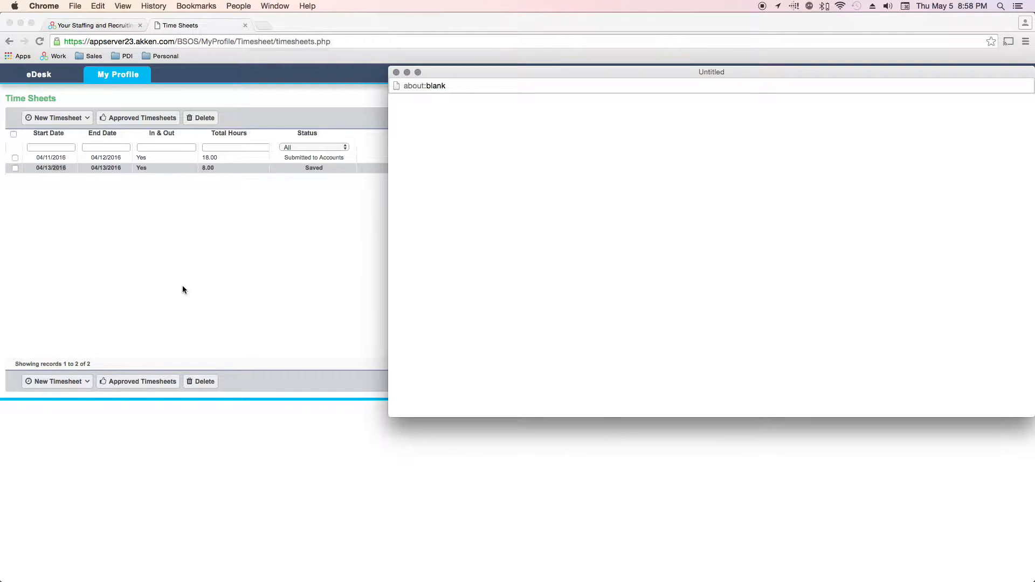
left_click_drag(624, 70, 392, 106)
left_click_drag(237, 206, 168, 203)
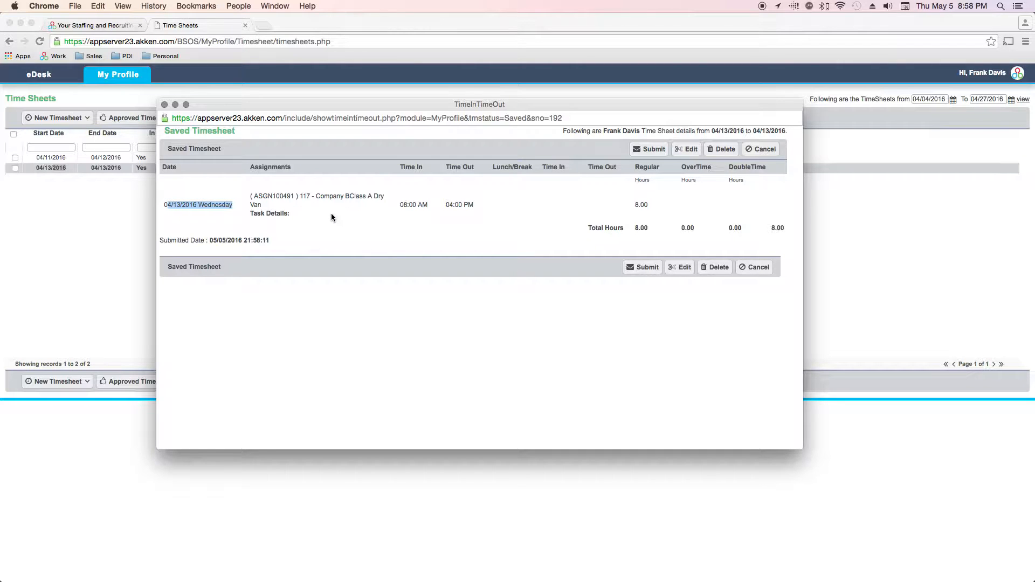
left_click(687, 266)
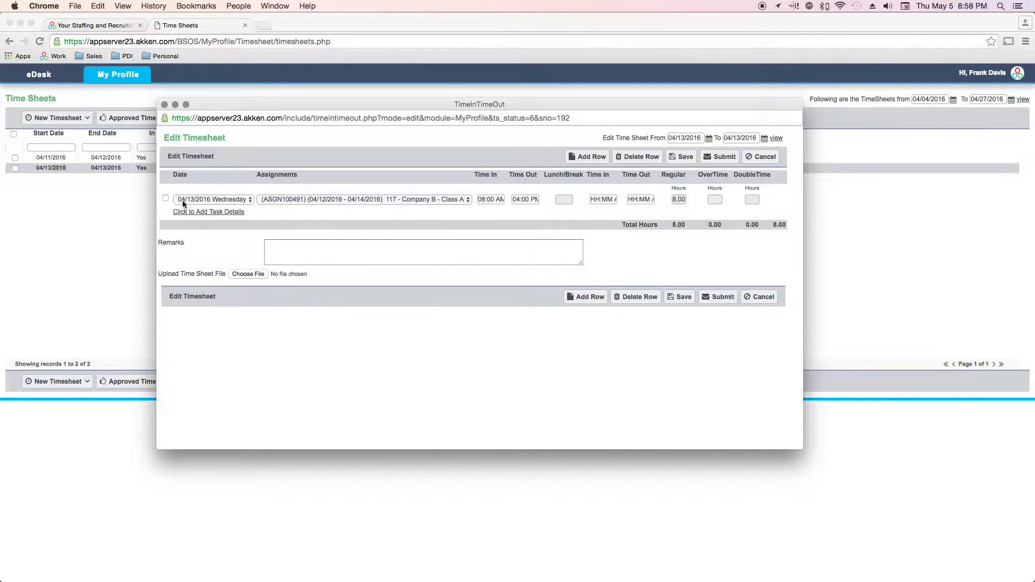
Change the timesheet's end date to 04/14/2016 and refresh the rows
left_click(767, 141)
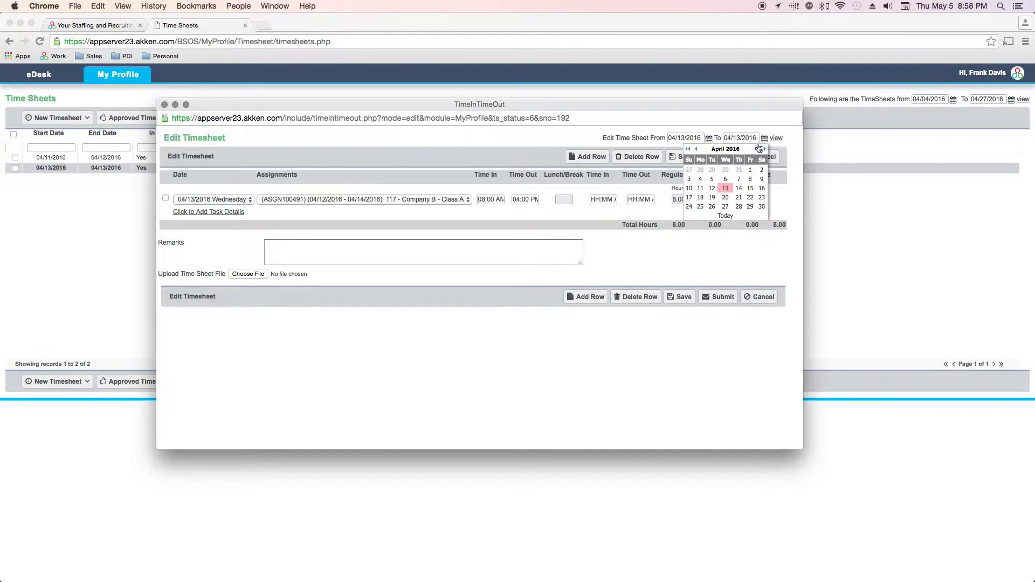
left_click(726, 193)
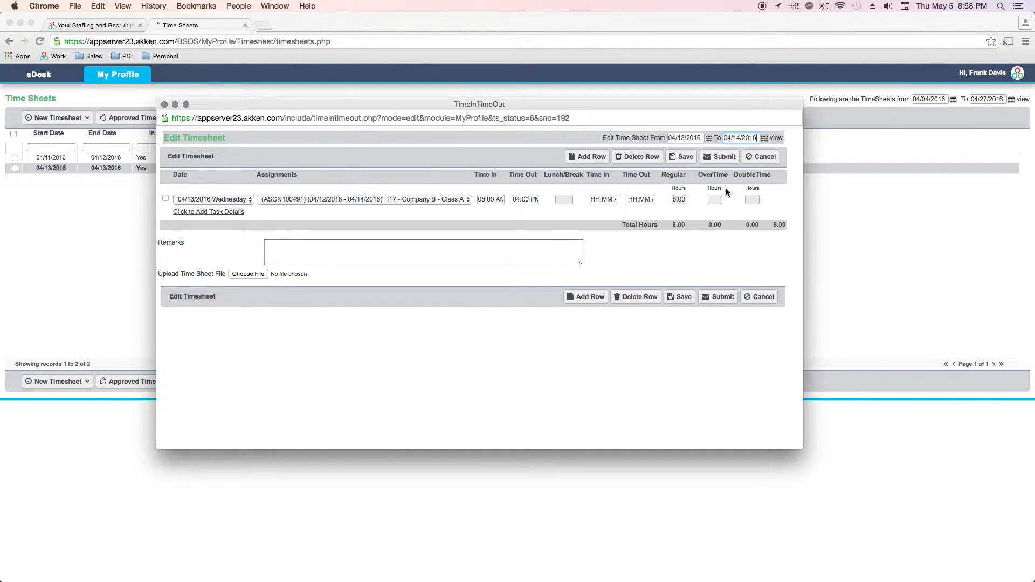
left_click(775, 138)
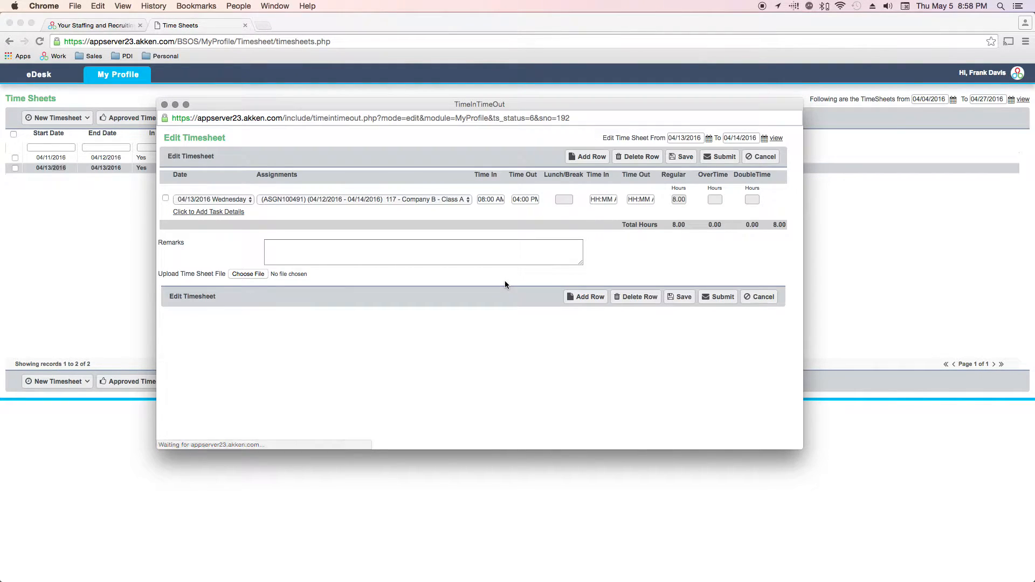
Add a row for Thursday 04/14/2016 worked 08:00 AM to 04:00 PM
left_click(592, 158)
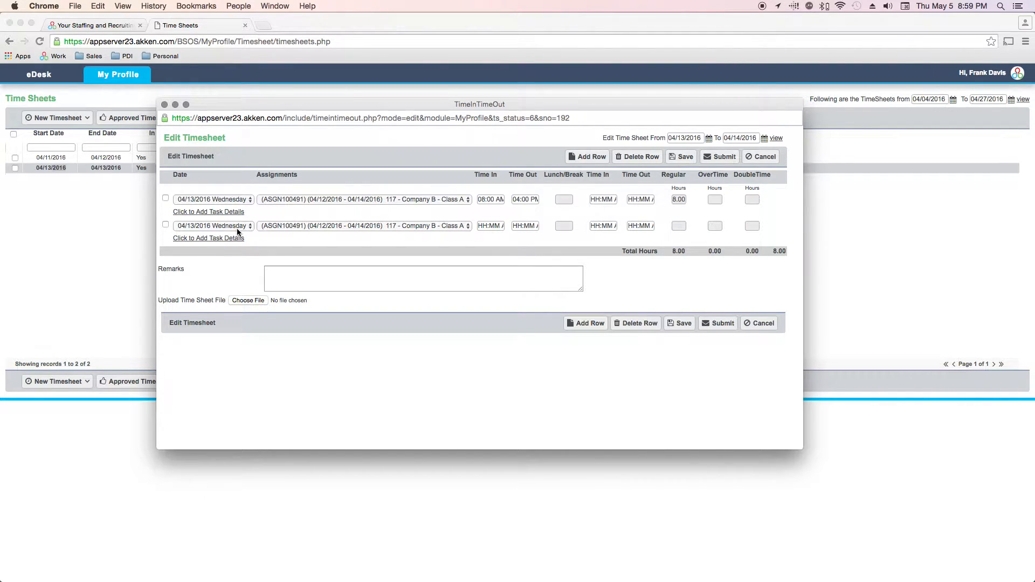
left_click(227, 225)
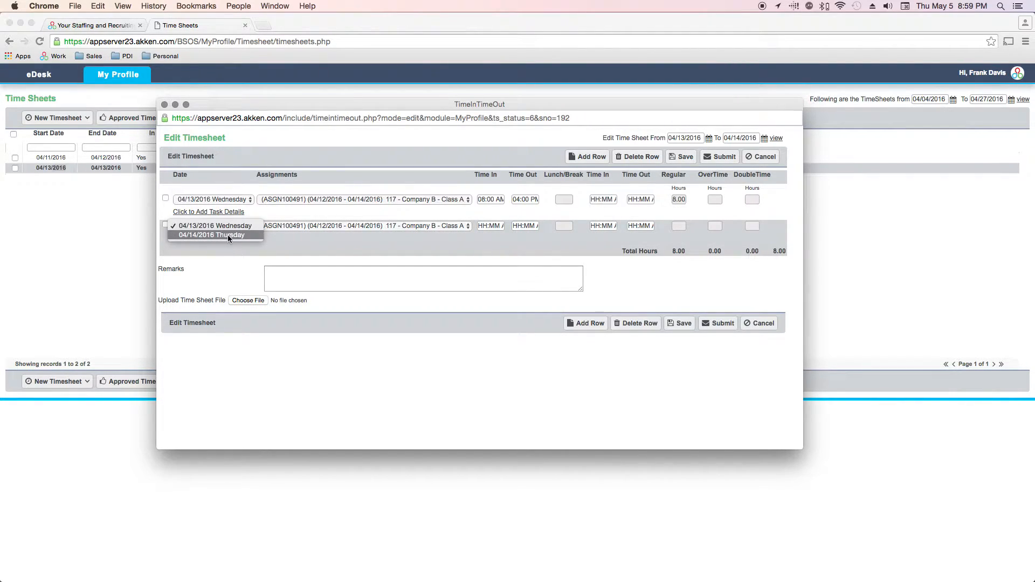
left_click(228, 235)
left_click(487, 224)
type("0800")
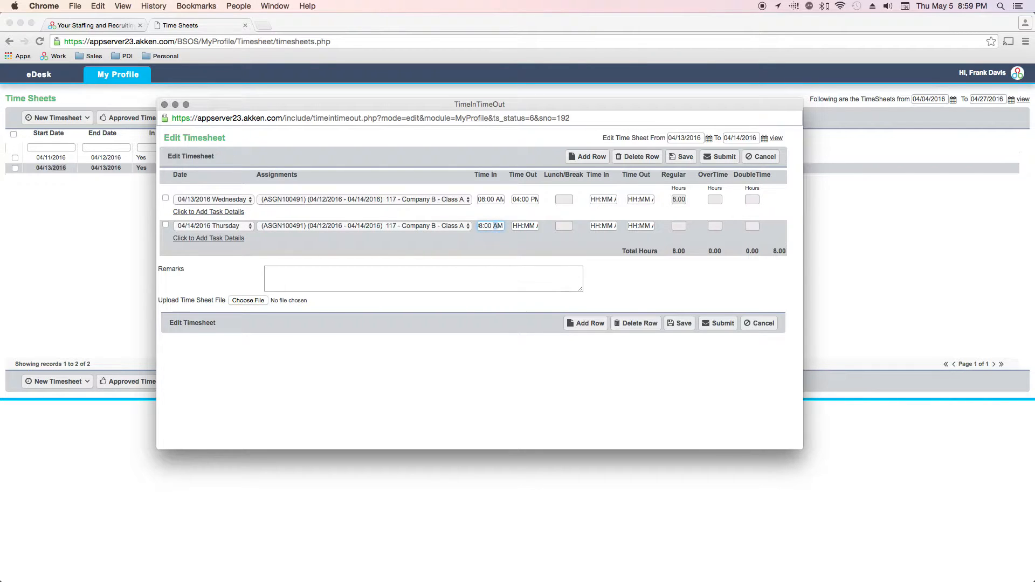
key("Tab")
type("0400p")
key("Tab")
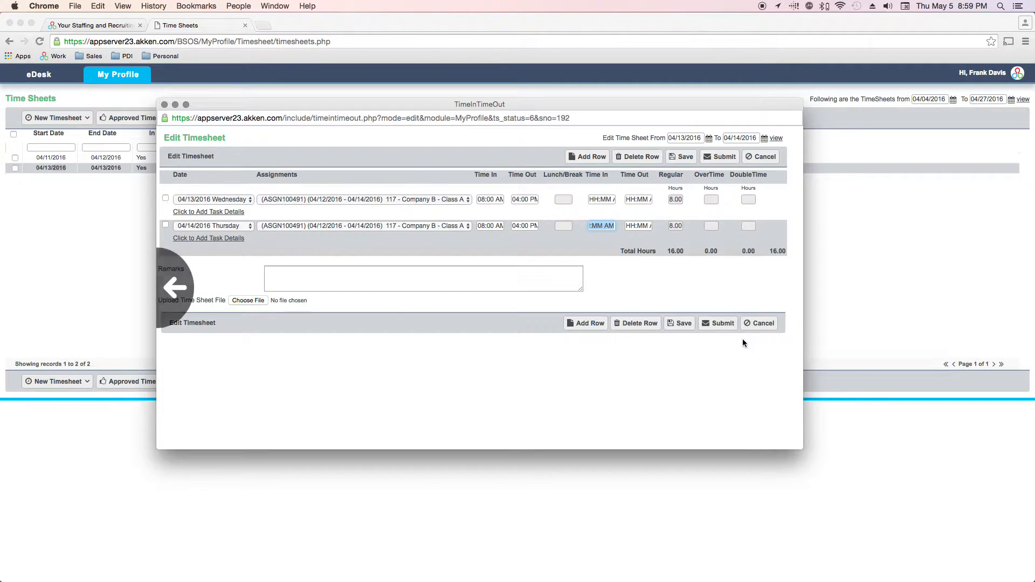
Review the Wednesday entry's task details, then submit the 04/13–04/14 timesheet to accounts
left_click(209, 213)
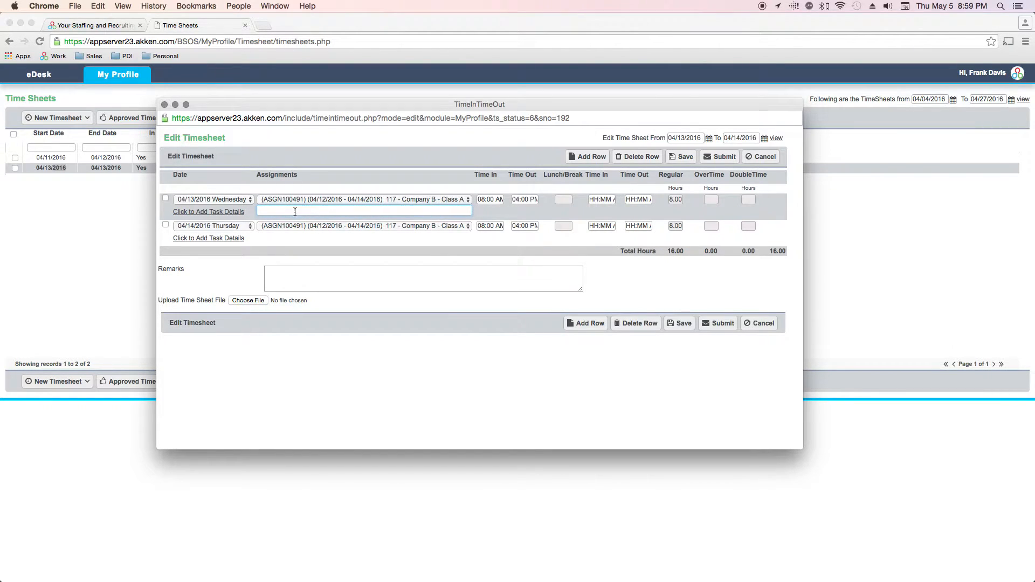
left_click(293, 277)
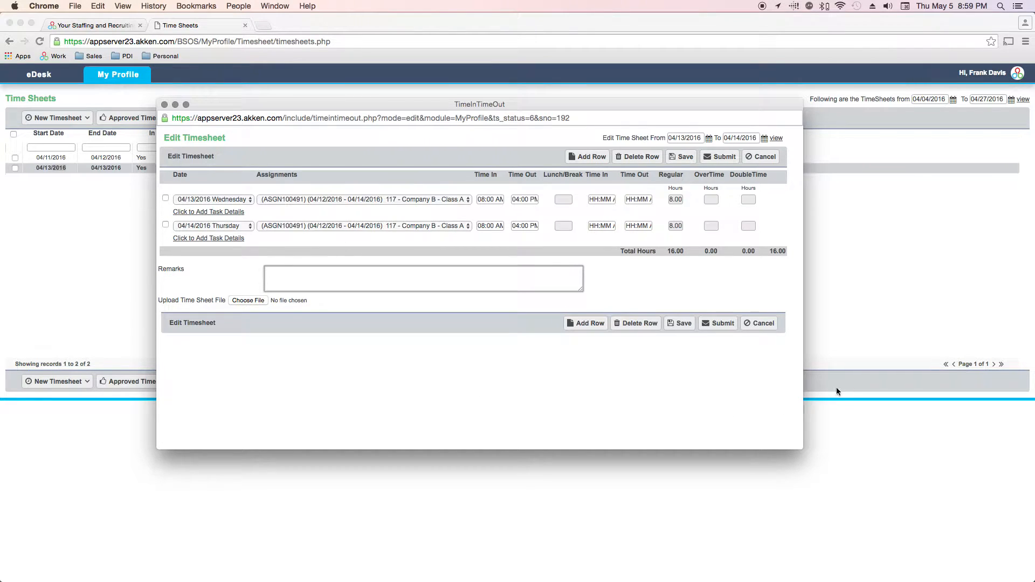
left_click(726, 328)
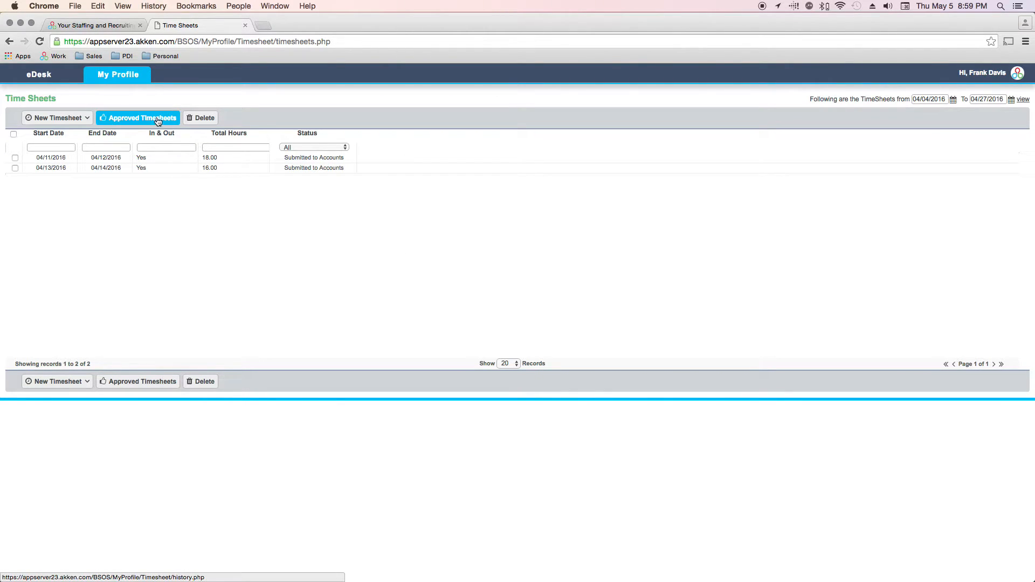
left_click(142, 120)
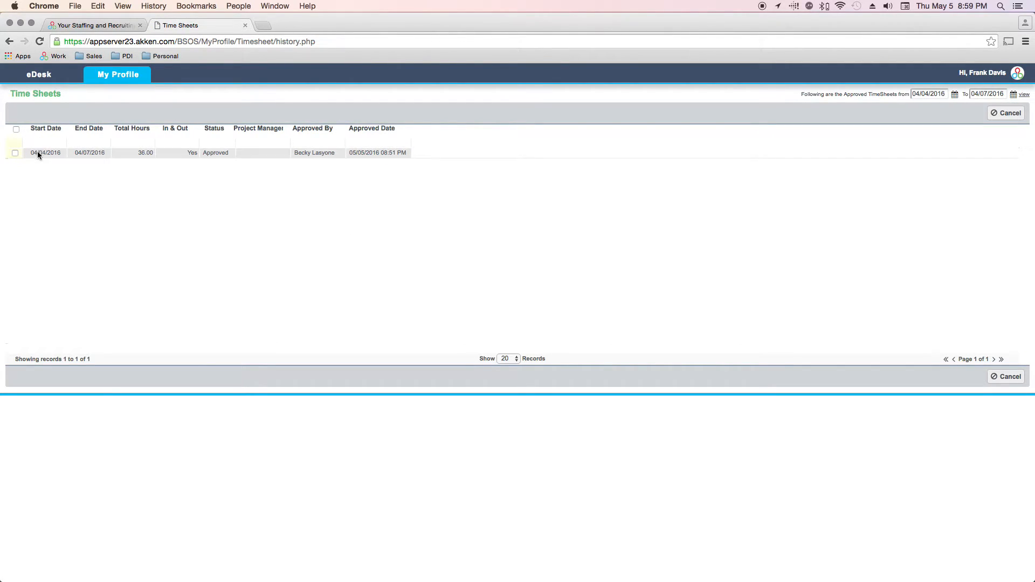
left_click(135, 152)
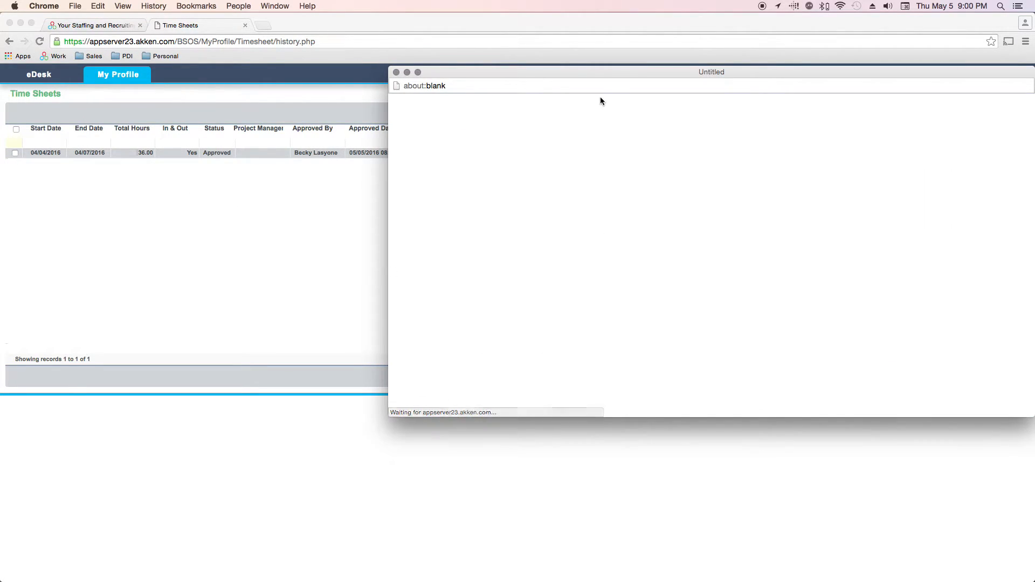
left_click_drag(596, 75, 395, 98)
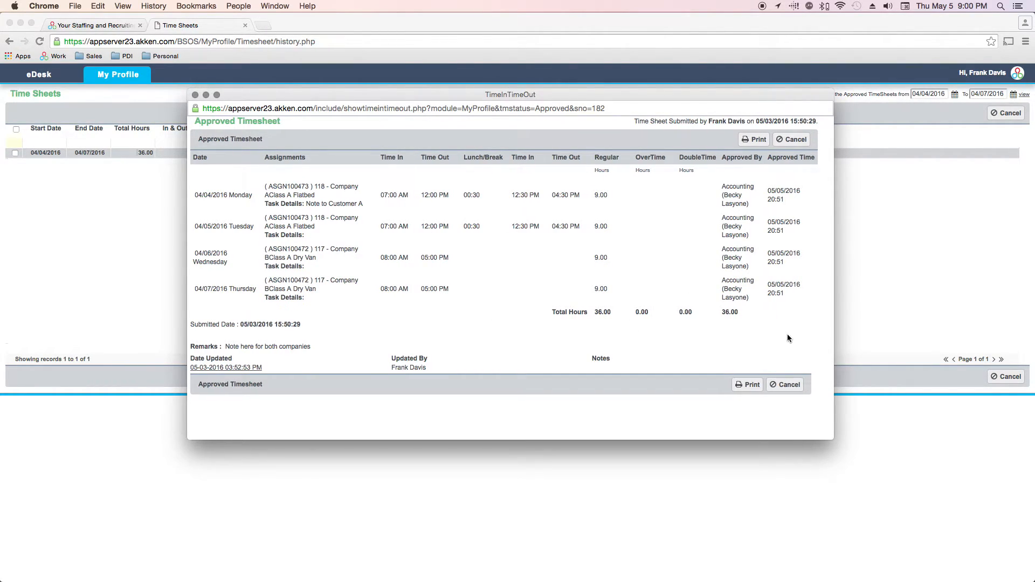
left_click(800, 390)
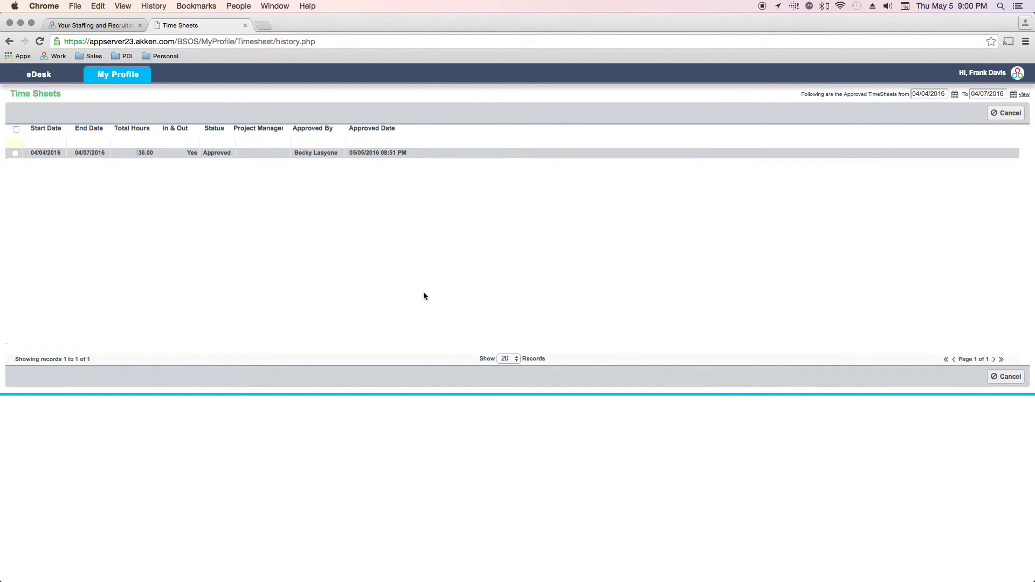
left_click(1005, 376)
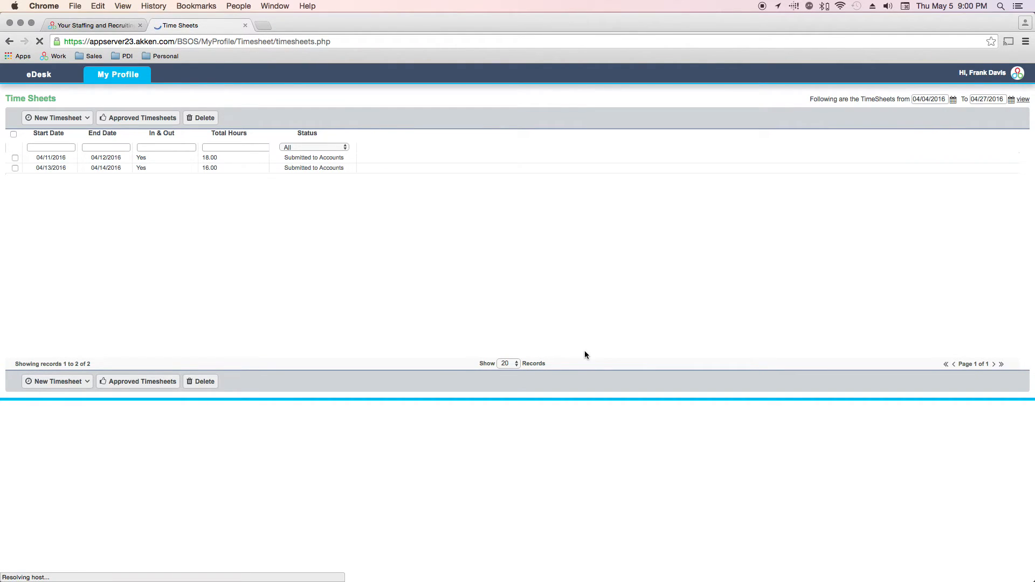